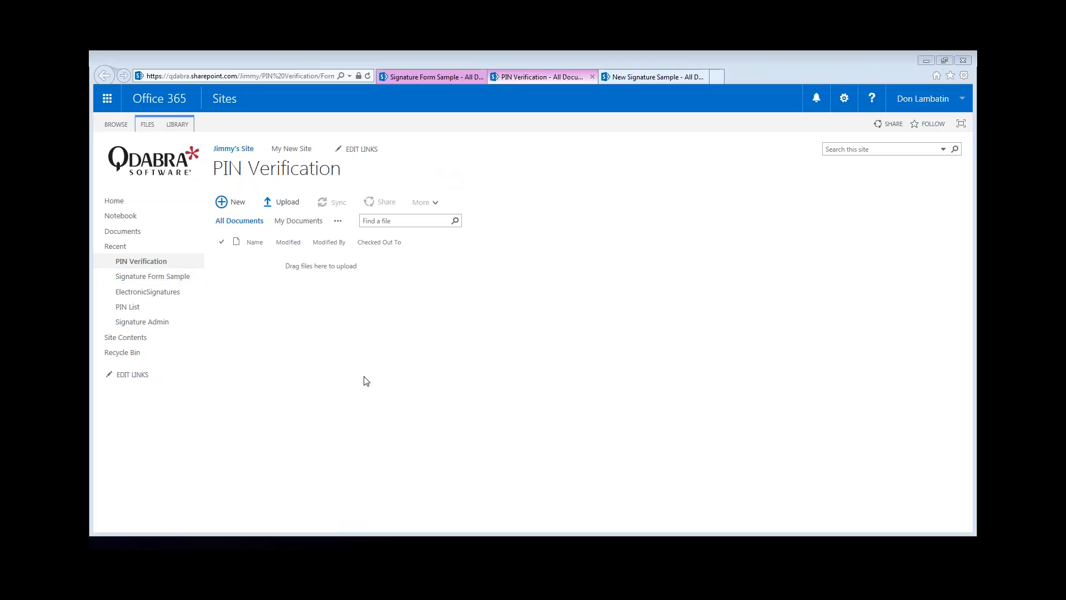
- Start a new PIN Verification form, try signing it, then sign with a valid PIN (08:10:41)
{"action": "left_click", "coordinate": [219, 204]}
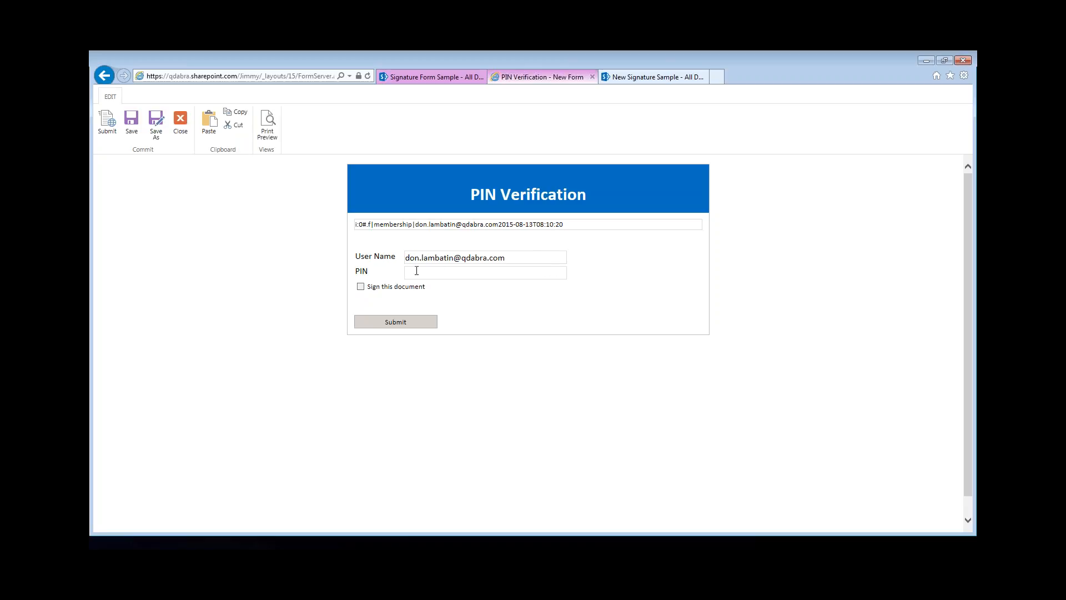
{"action": "left_click", "coordinate": [361, 287]}
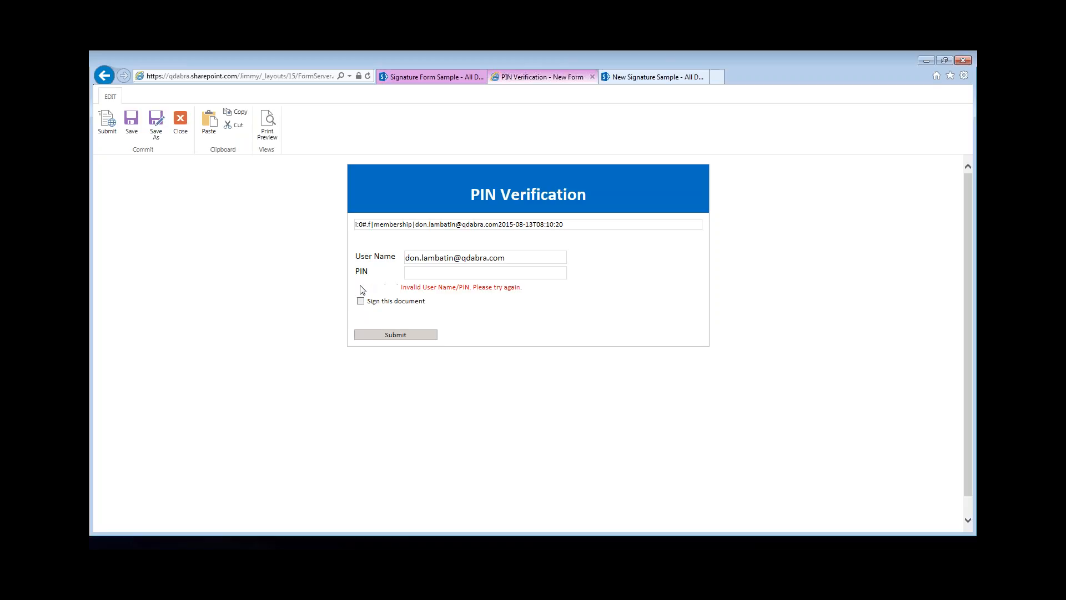
{"action": "left_click", "coordinate": [525, 276]}
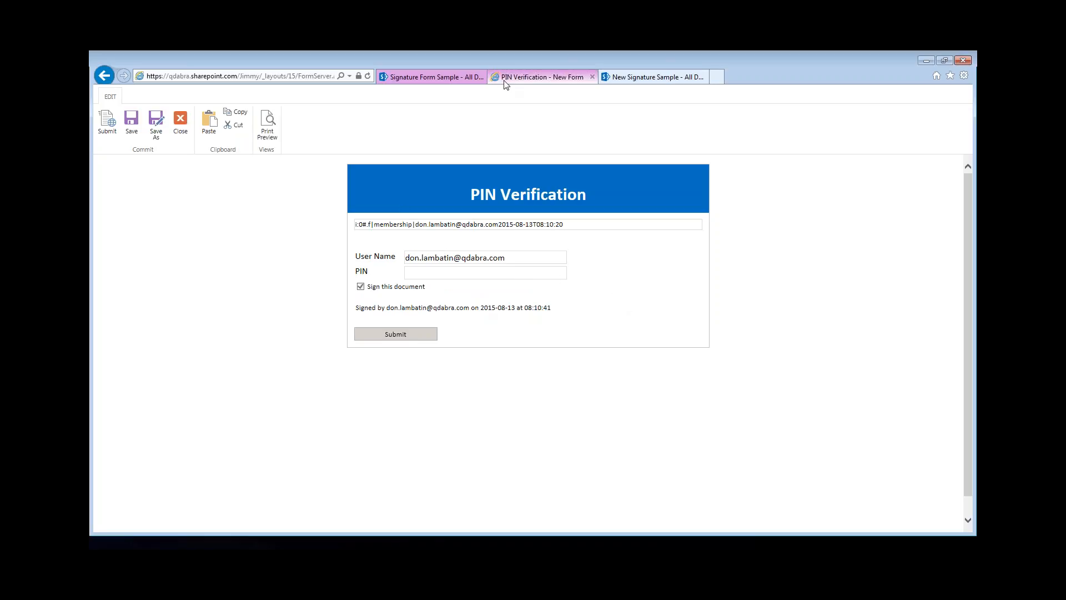
- In Signature Form Sample, create a new form, enter the PIN, sign it, and submit
{"action": "left_click", "coordinate": [430, 78]}
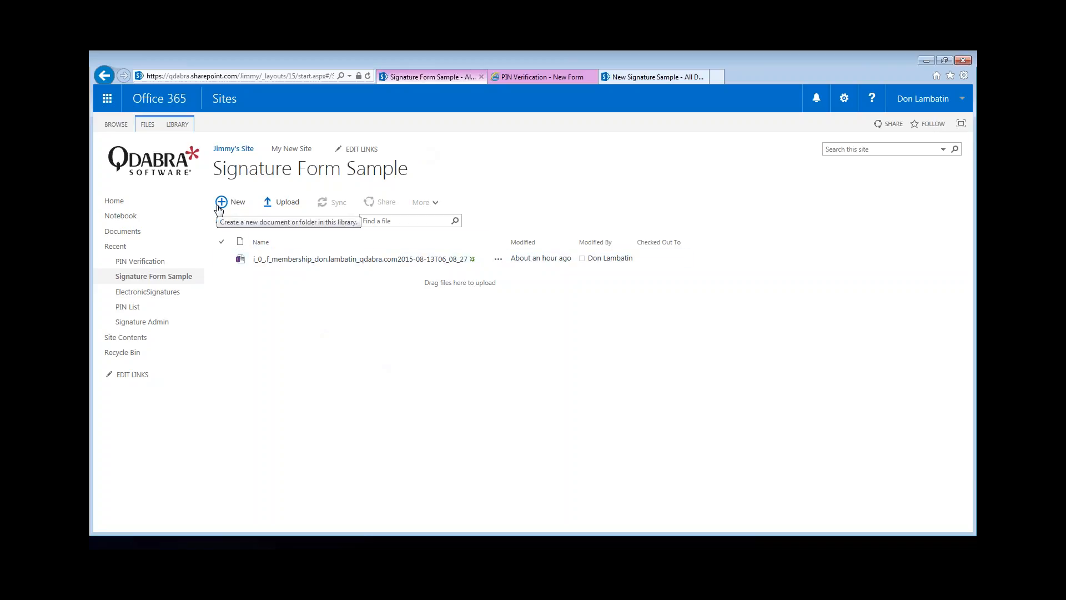
{"action": "left_click", "coordinate": [220, 206]}
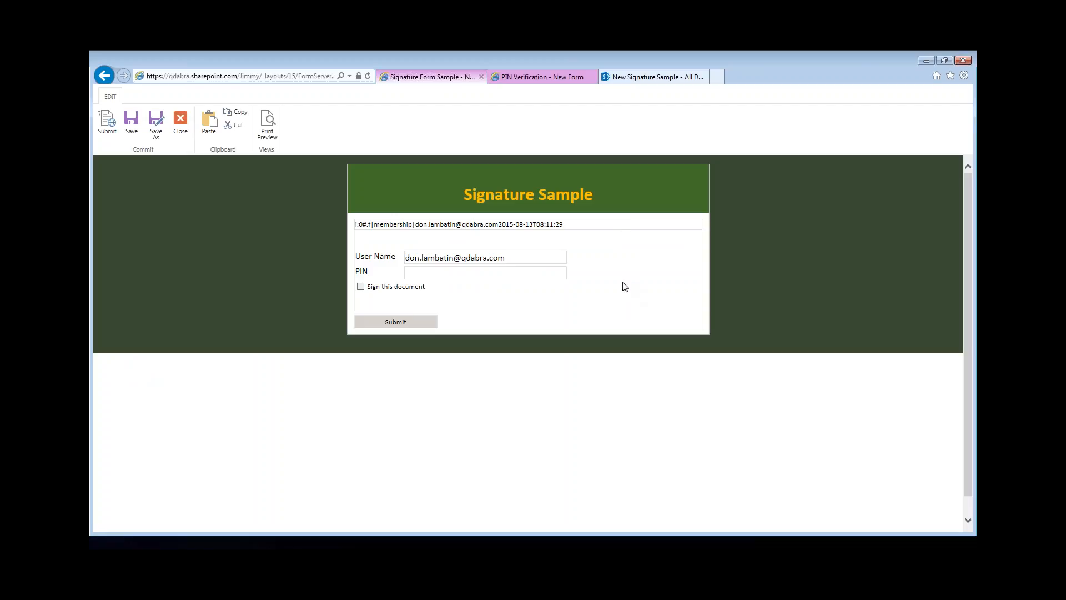
{"action": "left_click", "coordinate": [501, 275]}
{"action": "left_click", "coordinate": [361, 286]}
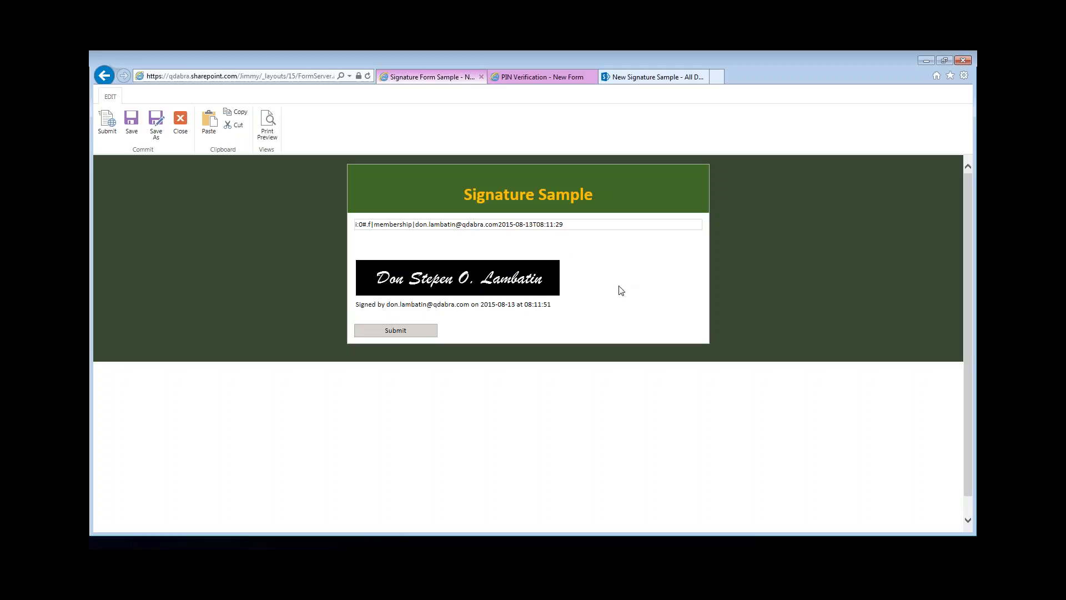
{"action": "left_click", "coordinate": [418, 332]}
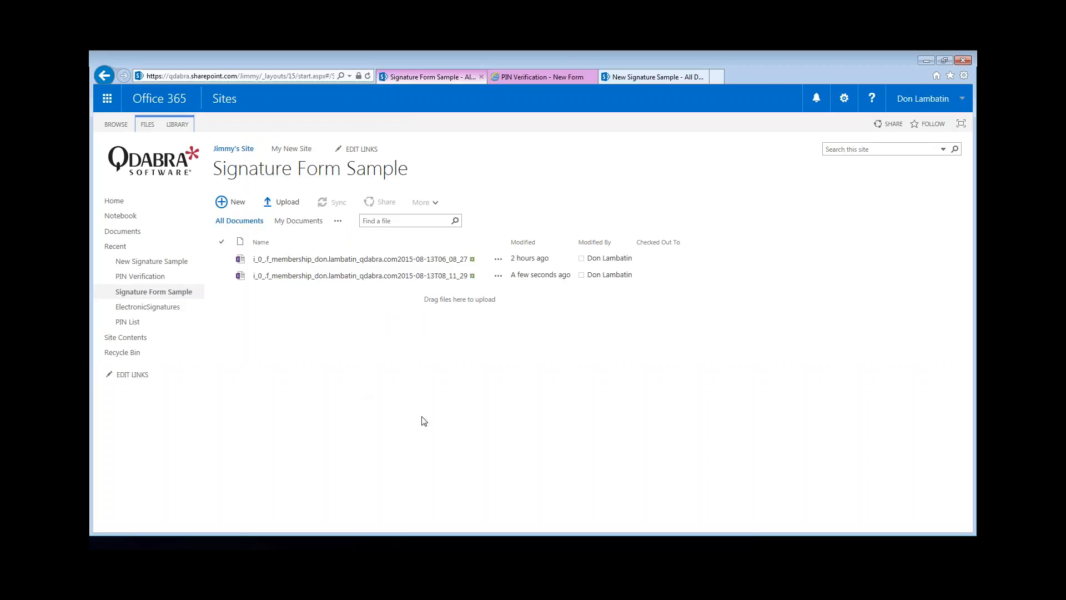
- Open the second file in Signature Form Sample to view its signature signed at 08:11:51
{"action": "left_click", "coordinate": [294, 278]}
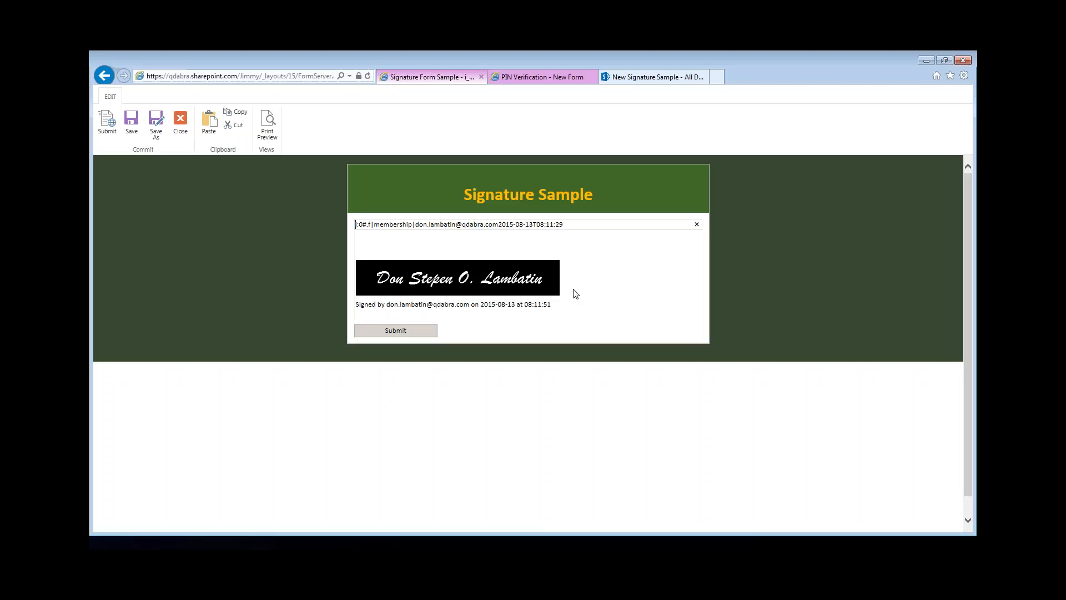
{"action": "left_click", "coordinate": [413, 429]}
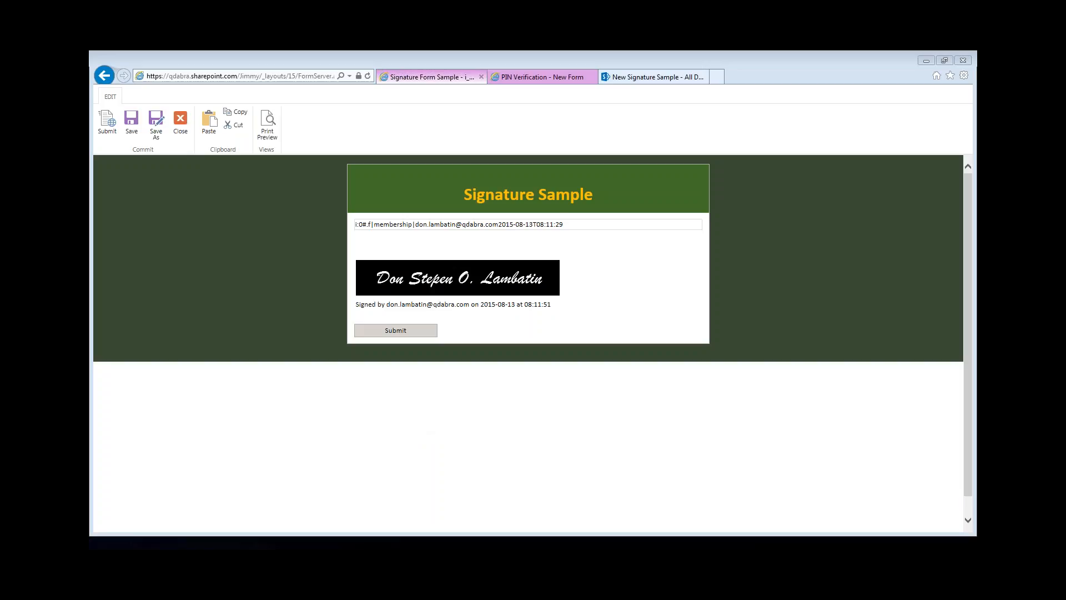
{"action": "key", "text": "alt+Tab"}
- Maximize InfoPath and expand the full Controls gallery on the HOME tab
{"action": "double_click", "coordinate": [398, 141]}
{"action": "left_click", "coordinate": [412, 322]}
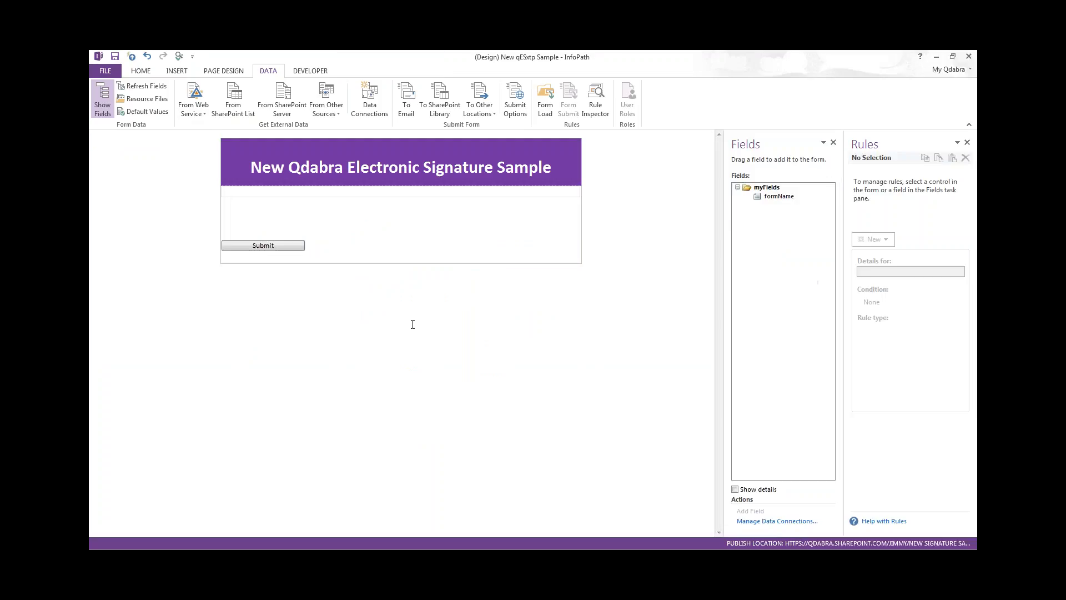
{"action": "left_click", "coordinate": [141, 71]}
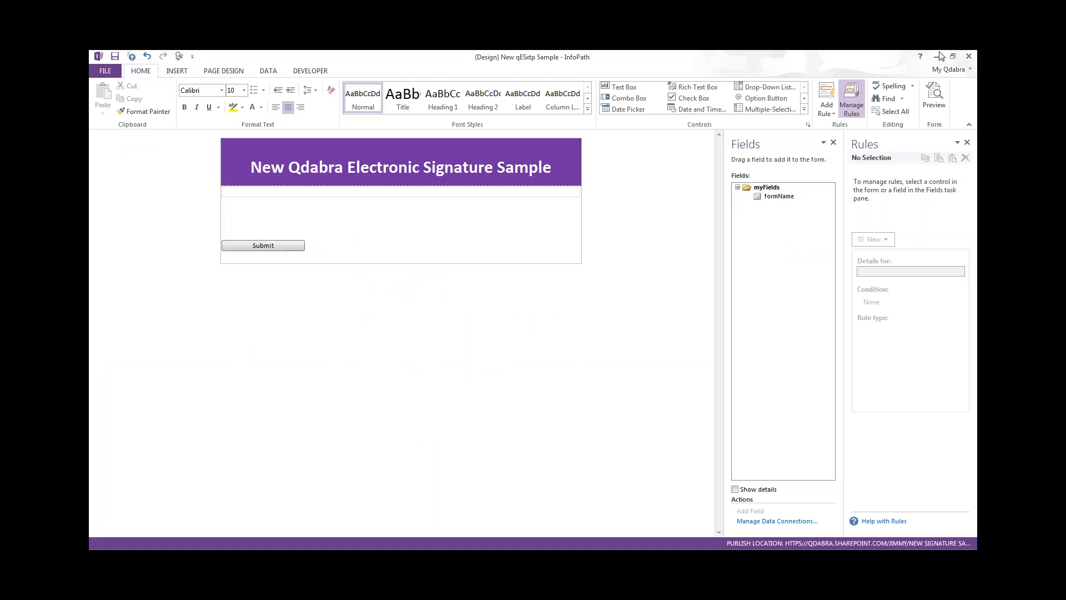
{"action": "left_click", "coordinate": [806, 113]}
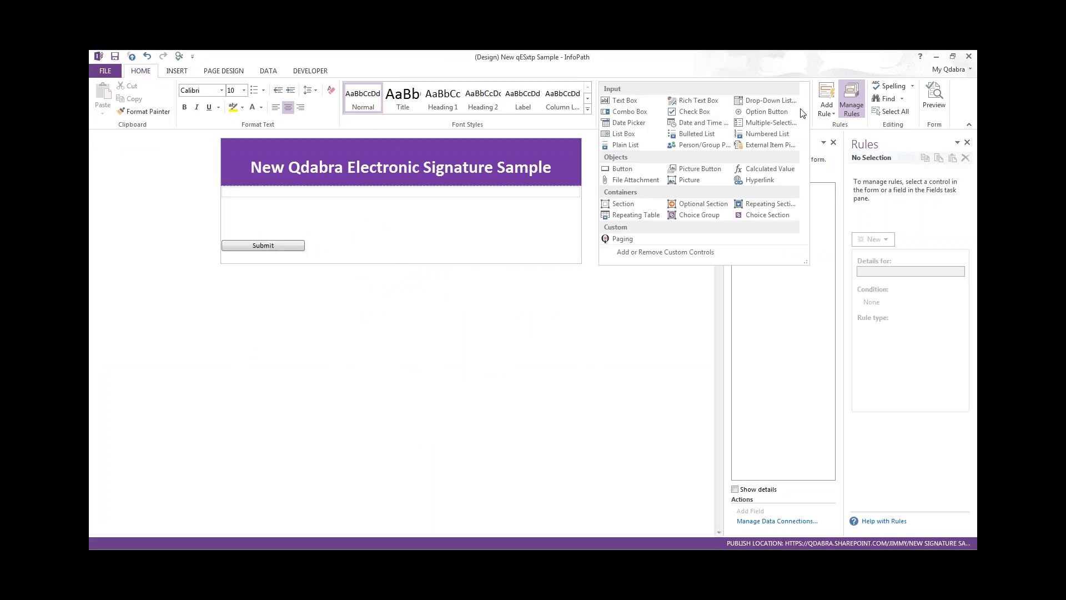
- Add qESxtp_O365\Qdabra Electronic Signature.xtp2 as a Template Part custom control
{"action": "left_click", "coordinate": [691, 253]}
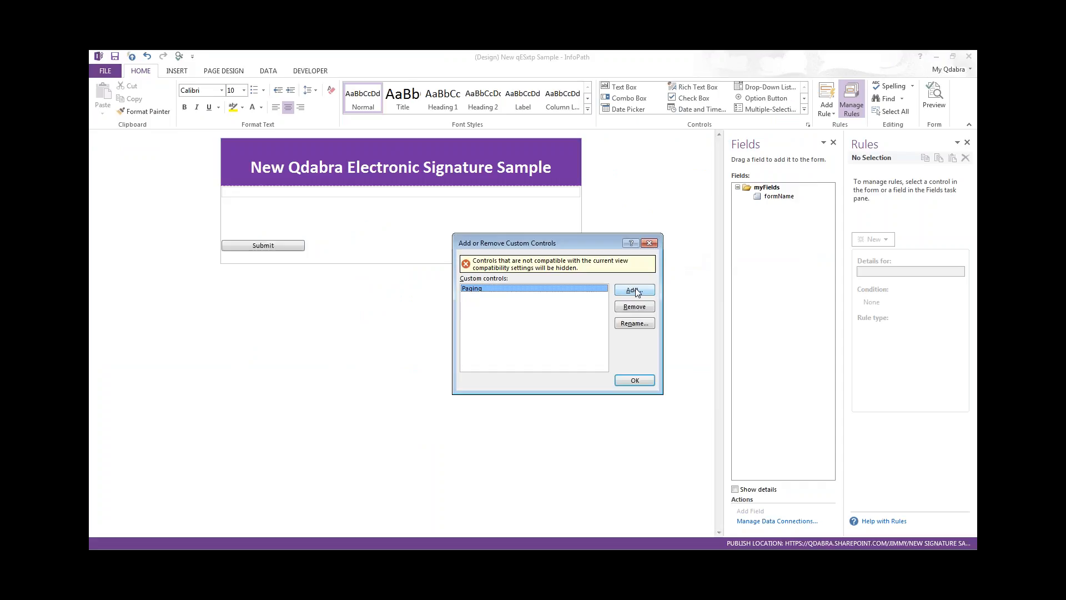
{"action": "left_click", "coordinate": [635, 290]}
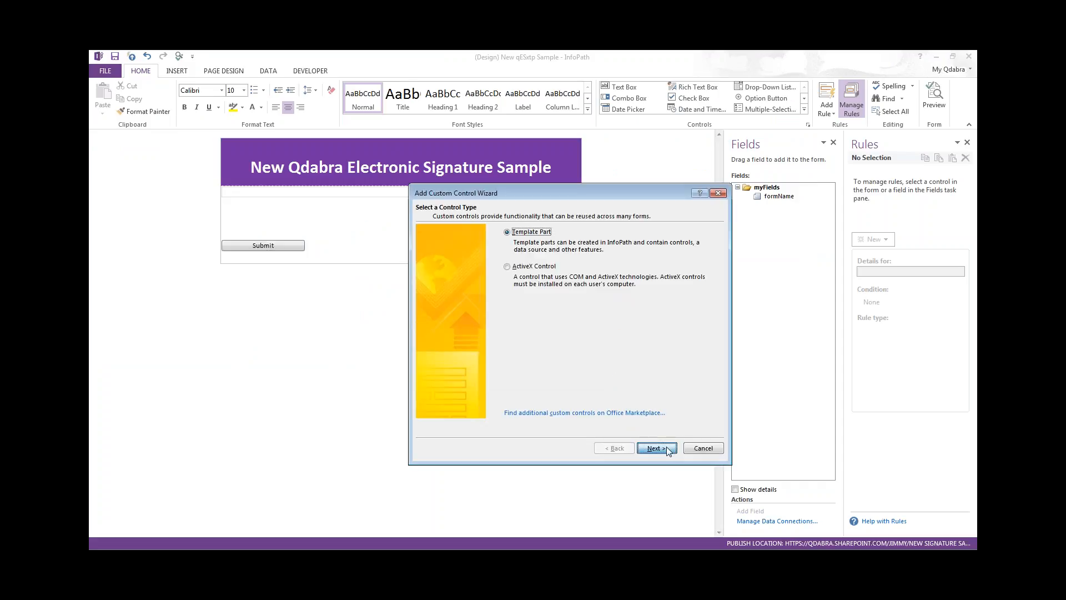
{"action": "left_click", "coordinate": [667, 446]}
{"action": "left_click", "coordinate": [692, 260]}
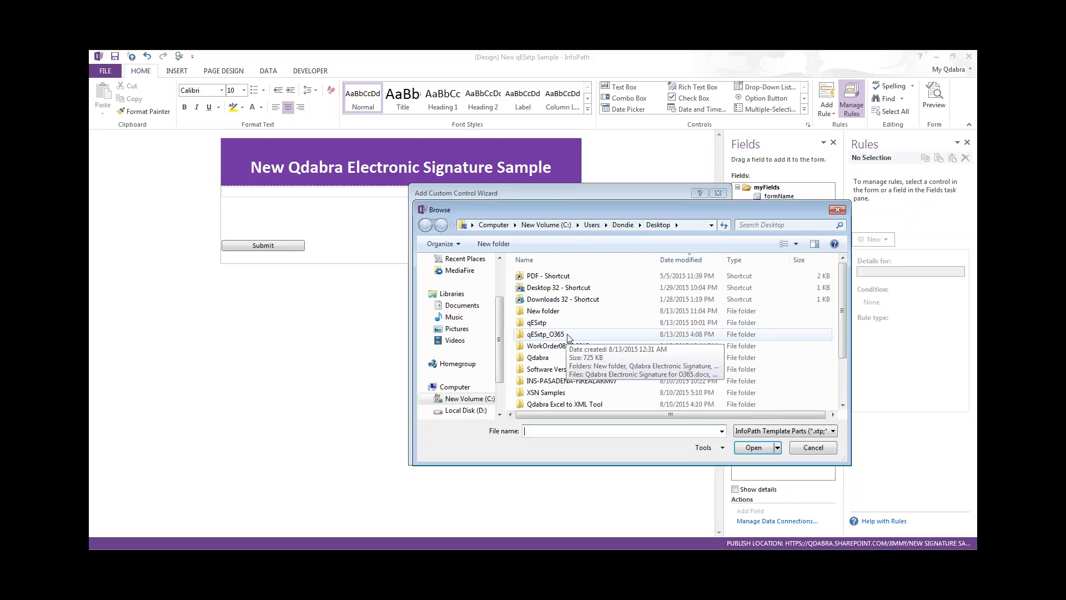
{"action": "double_click", "coordinate": [568, 335]}
{"action": "left_click", "coordinate": [593, 312]}
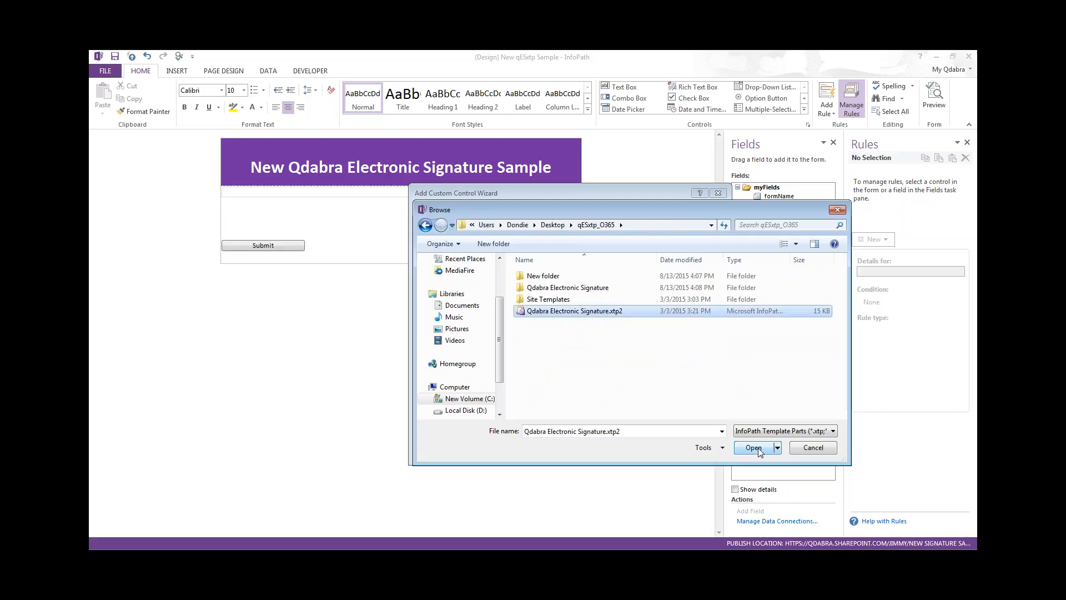
{"action": "left_click", "coordinate": [754, 447]}
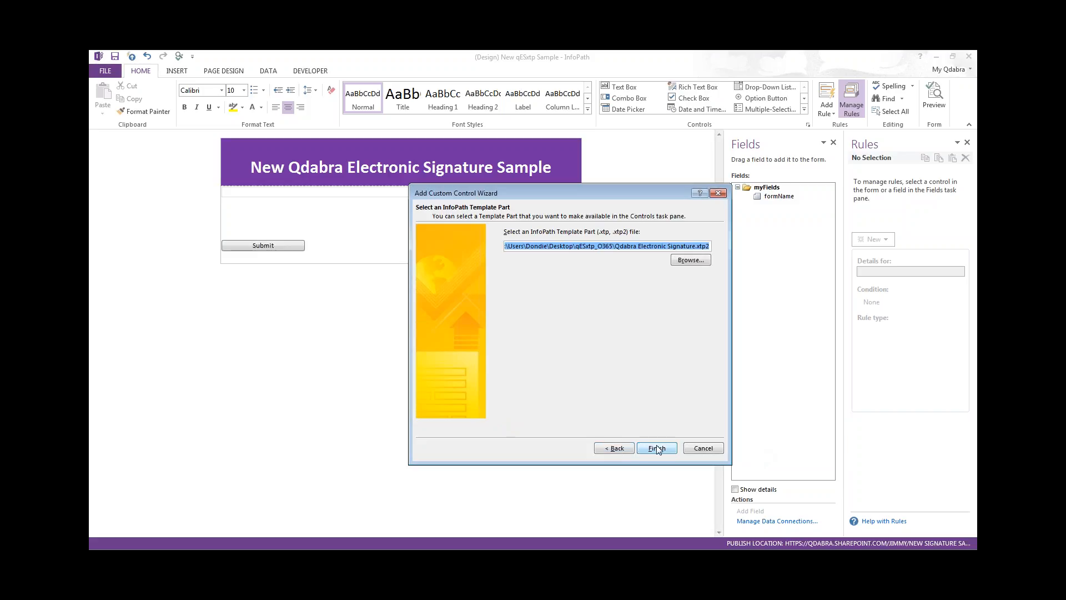
{"action": "left_click", "coordinate": [658, 448]}
{"action": "left_click", "coordinate": [702, 449]}
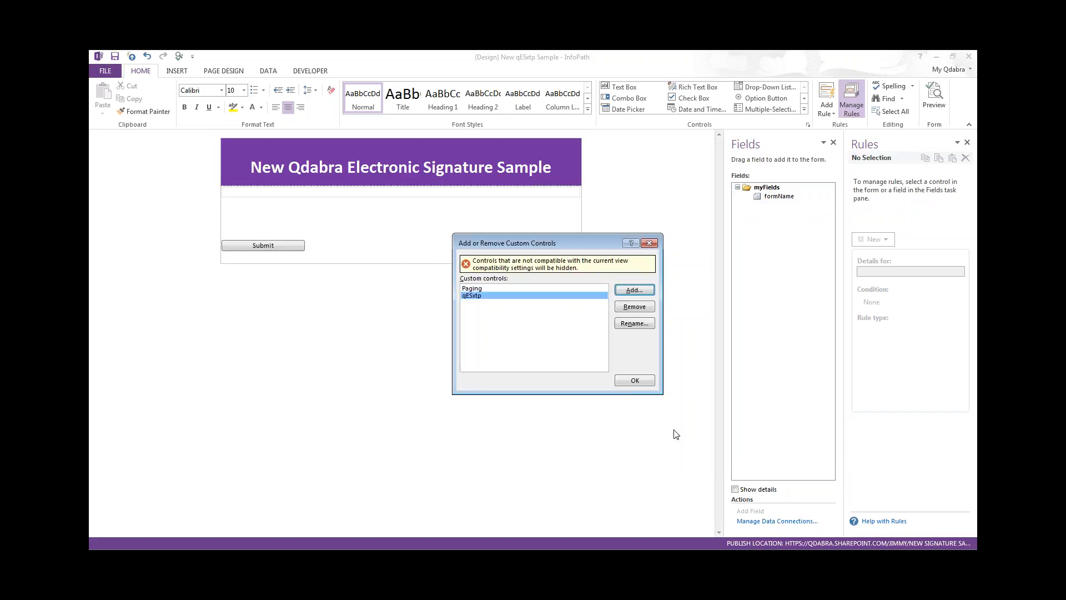
{"action": "left_click", "coordinate": [635, 380]}
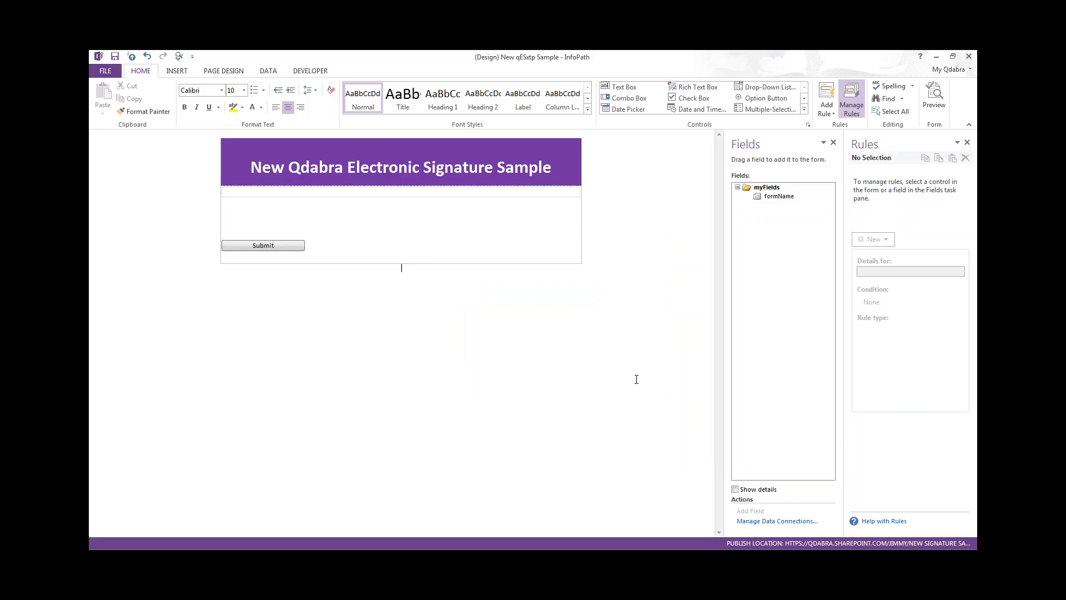
- Insert the qESxtp custom control into the form table above Submit, then preview the form
{"action": "left_click", "coordinate": [412, 212]}
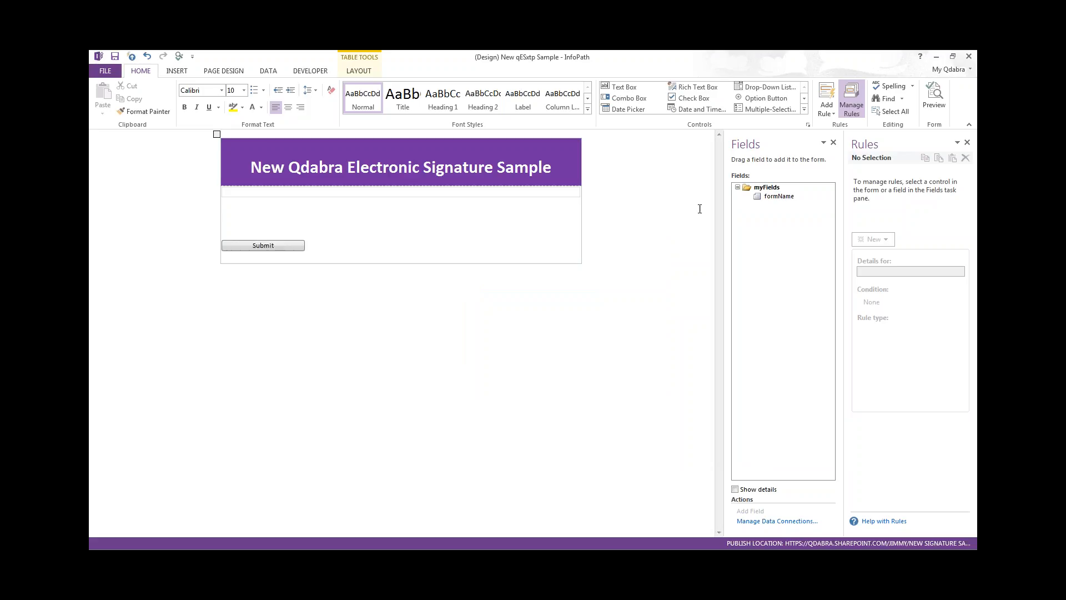
{"action": "left_click", "coordinate": [803, 110]}
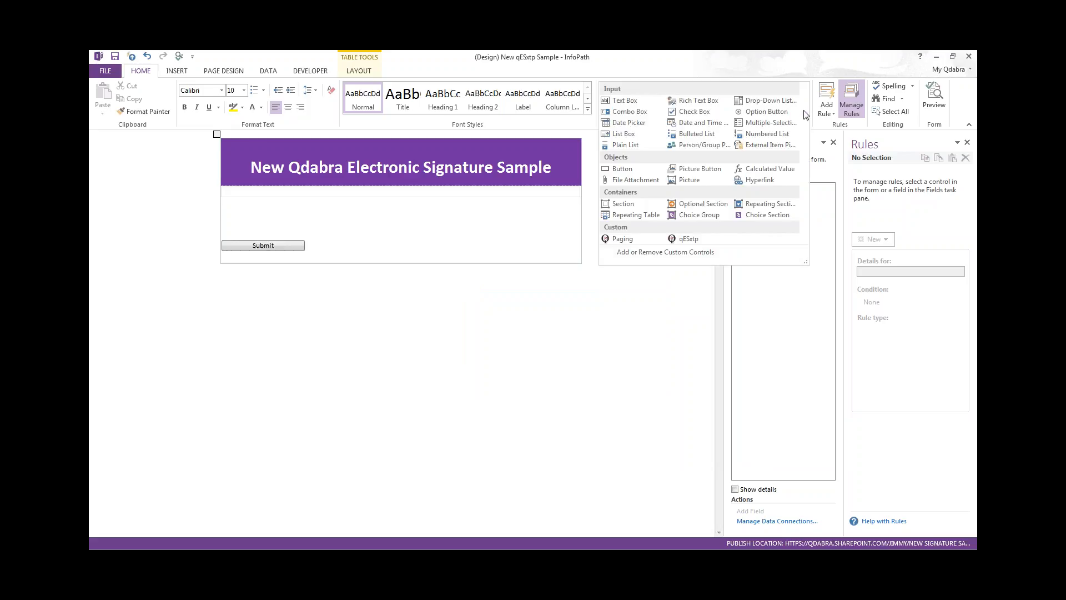
{"action": "left_click", "coordinate": [700, 241]}
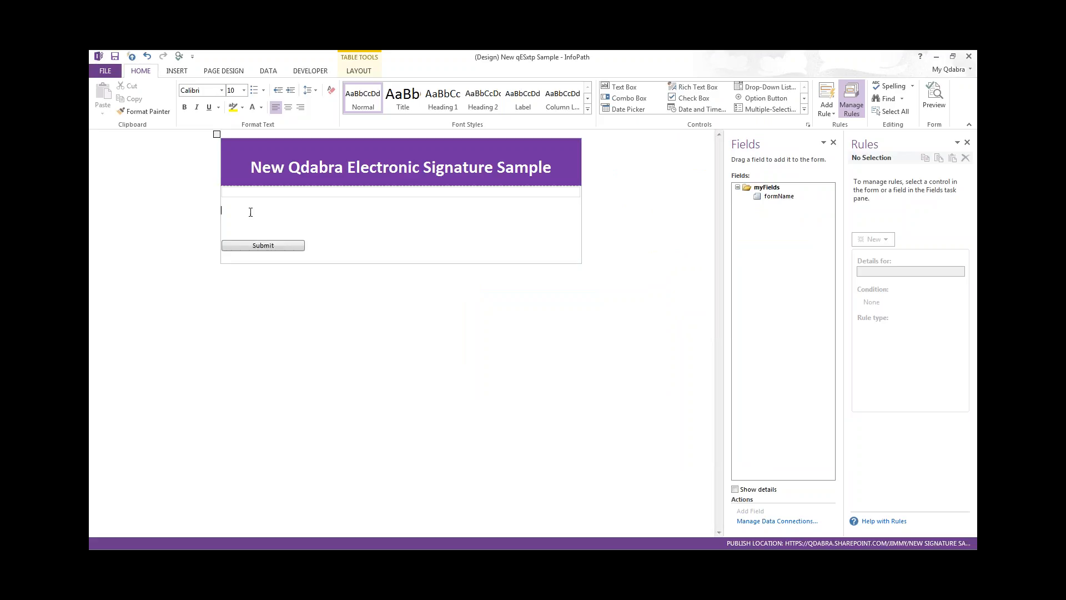
{"action": "left_click", "coordinate": [804, 112]}
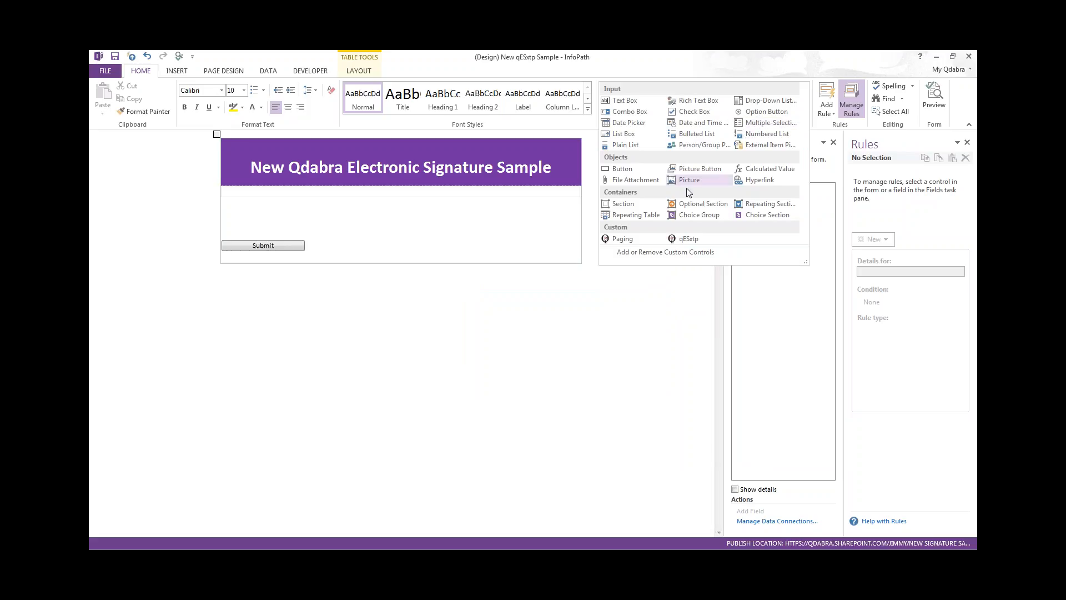
{"action": "left_click", "coordinate": [687, 240]}
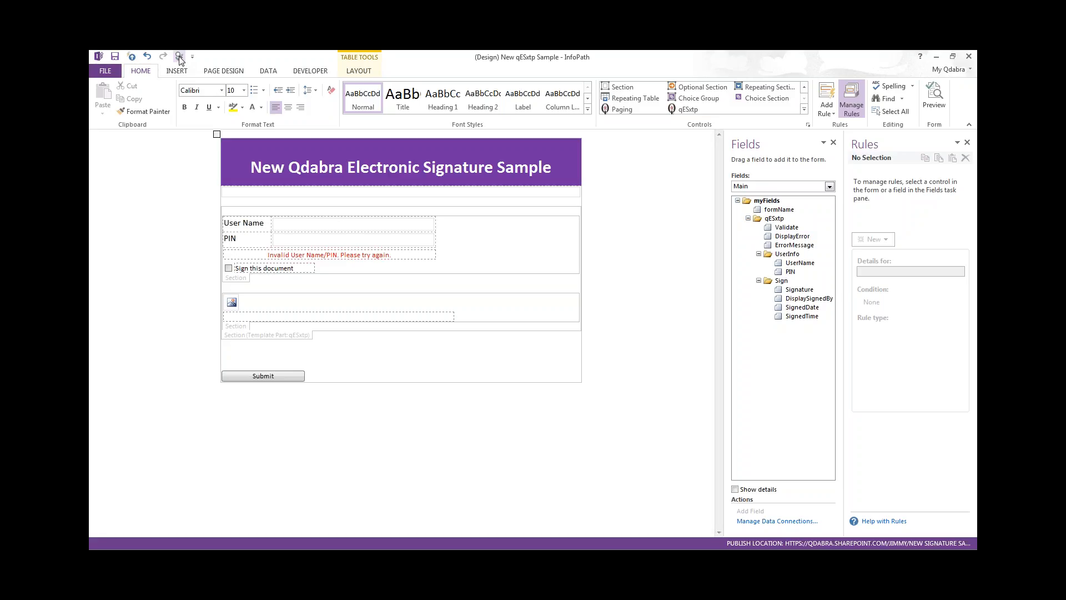
{"action": "left_click", "coordinate": [179, 57]}
- Enlarge the preview and enter the user's e-mail address in User Name
{"action": "double_click", "coordinate": [389, 136]}
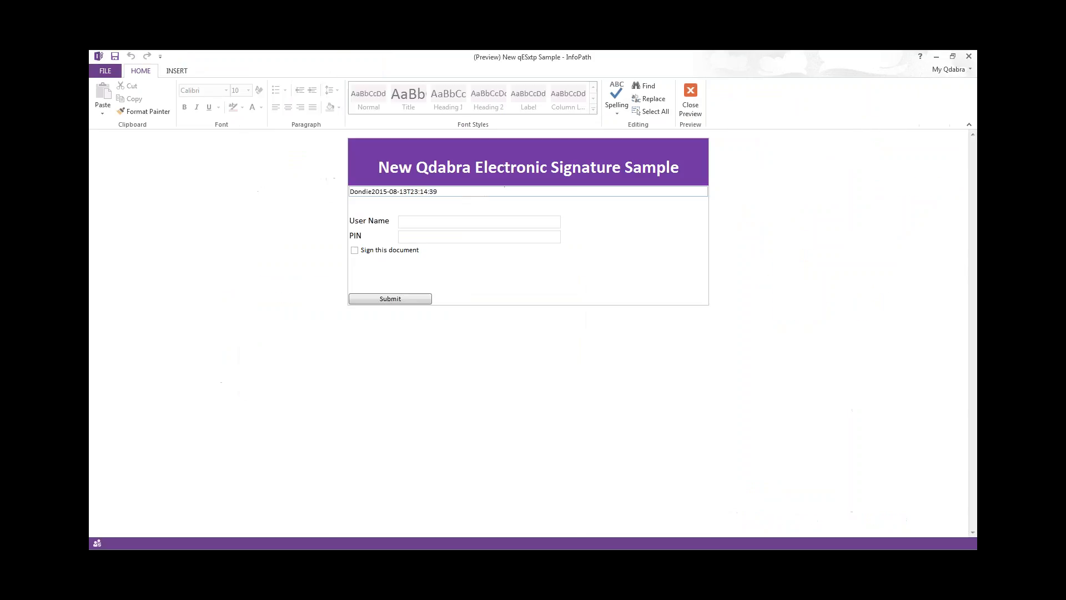
{"action": "left_click", "coordinate": [474, 223]}
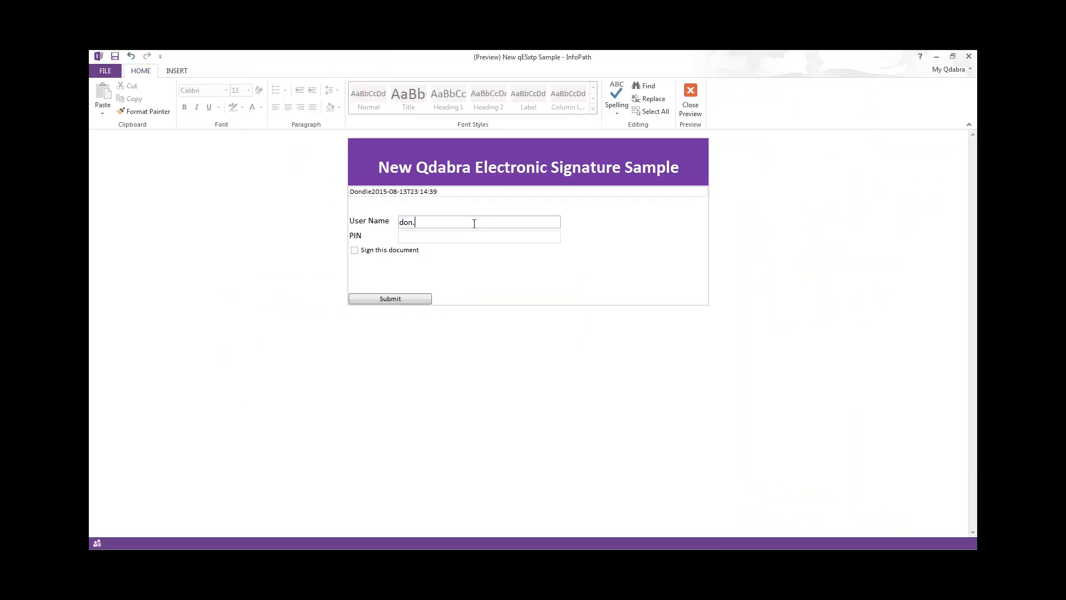
{"action": "left_click", "coordinate": [444, 236]}
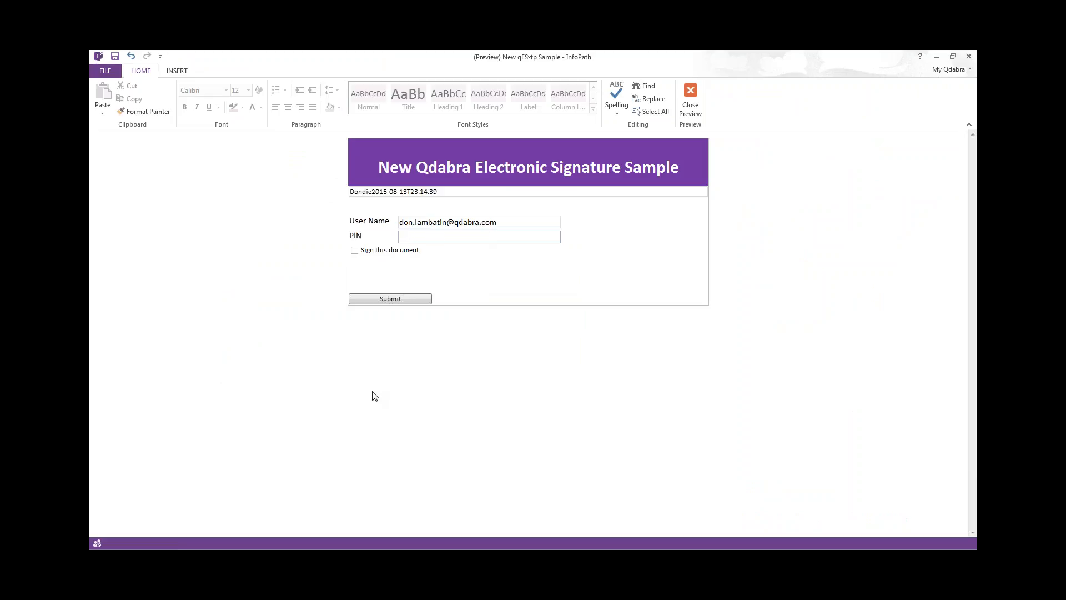
- Enter a PIN and retry 'Sign this document', getting the invalid user name/PIN error
{"action": "left_click", "coordinate": [355, 254]}
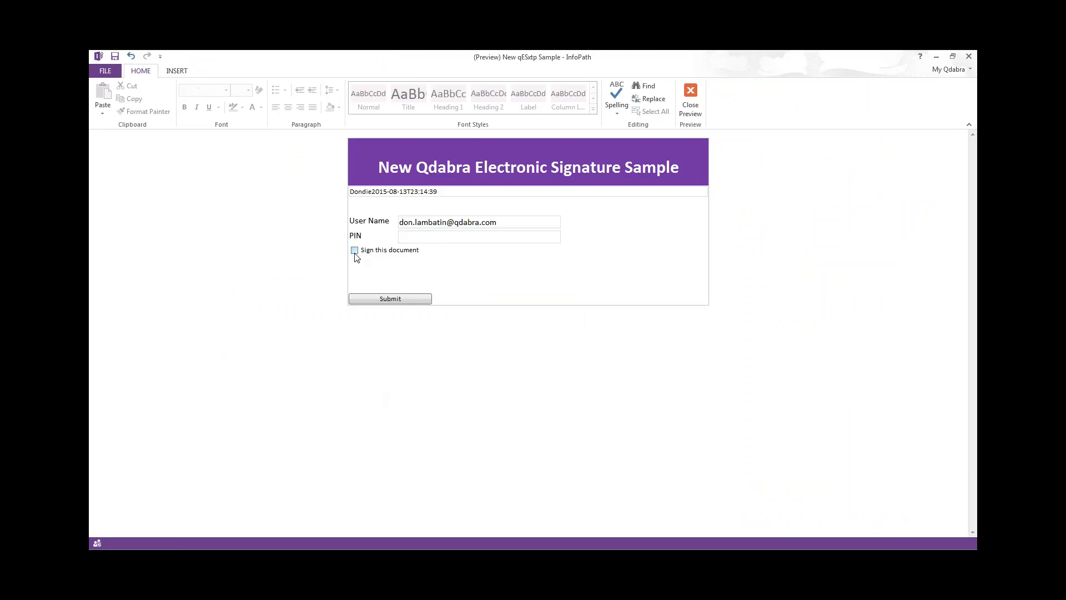
{"action": "left_click", "coordinate": [355, 251]}
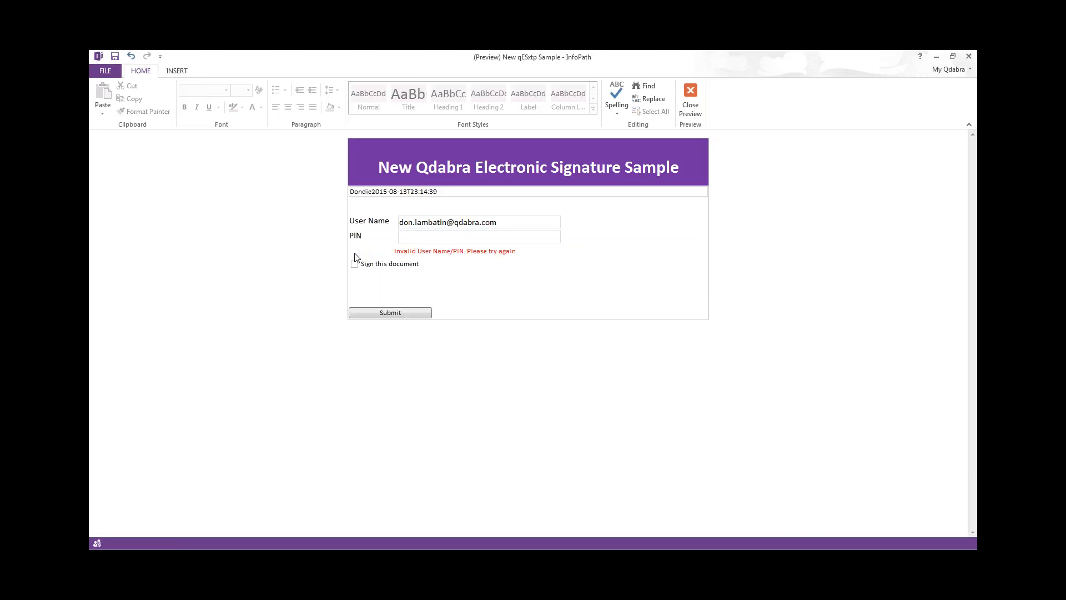
{"action": "left_click", "coordinate": [440, 236]}
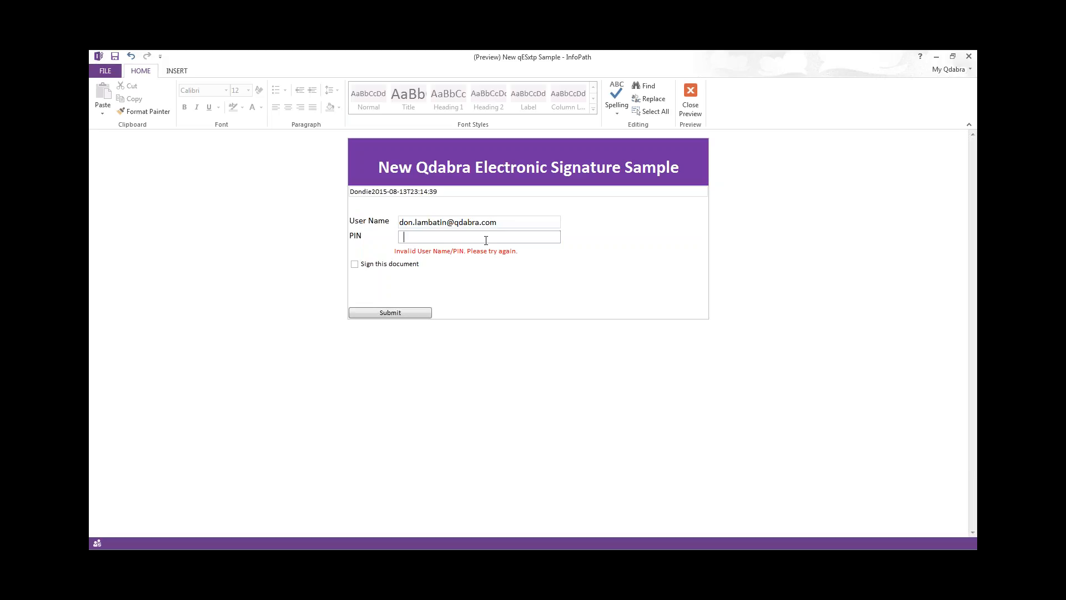
{"action": "type", "text": "****"}
{"action": "left_click", "coordinate": [358, 267]}
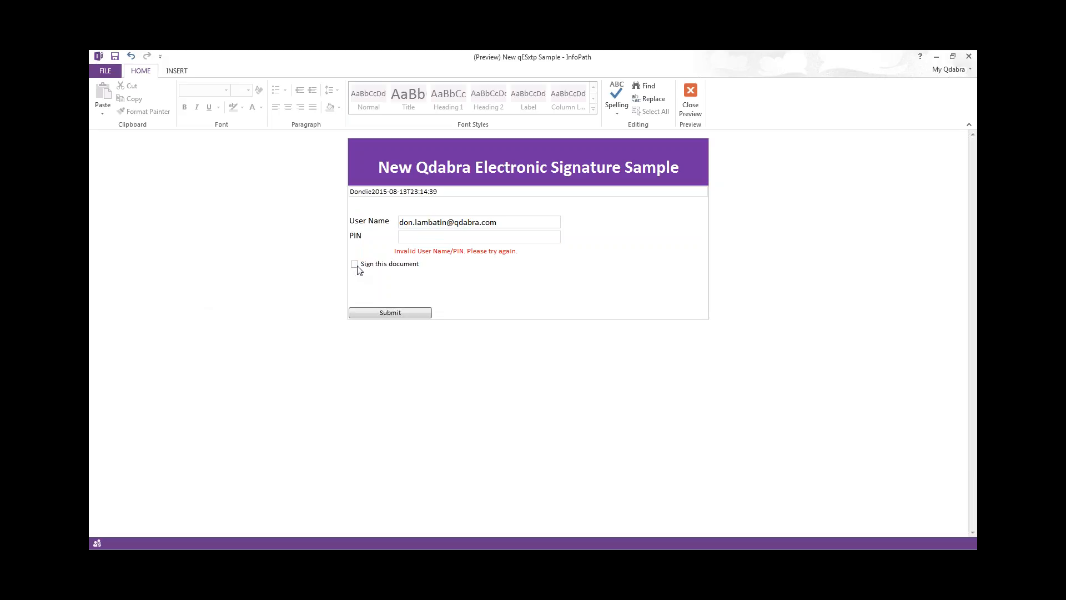
{"action": "left_click", "coordinate": [434, 236]}
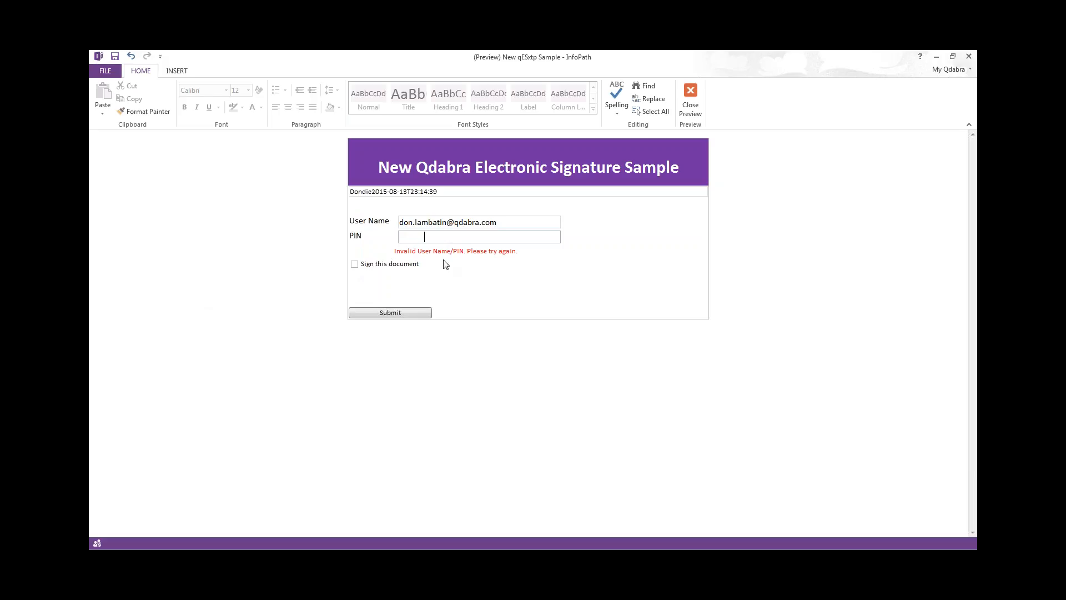
{"action": "left_click", "coordinate": [354, 265]}
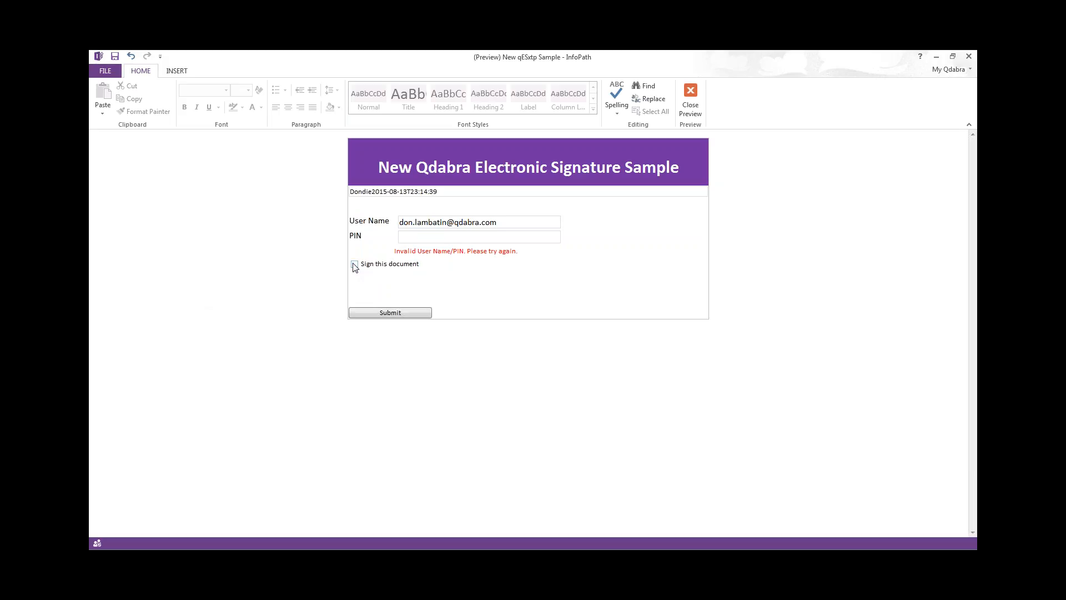
{"action": "left_click", "coordinate": [652, 260]}
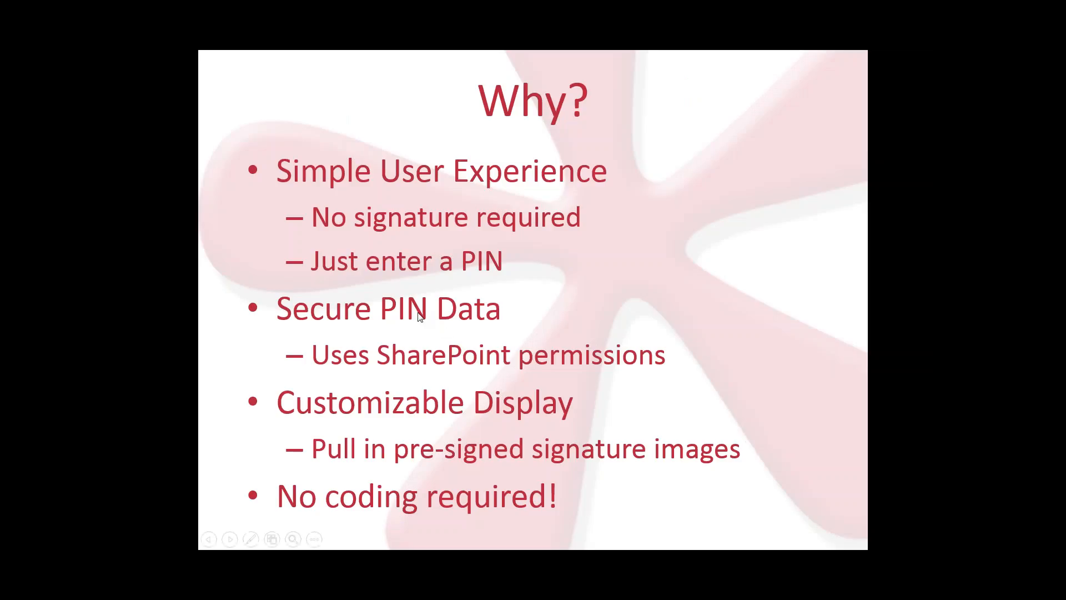
- Advance the slideshow to the Contents slide and leave PowerPoint for the browser
{"action": "left_click", "coordinate": [607, 294]}
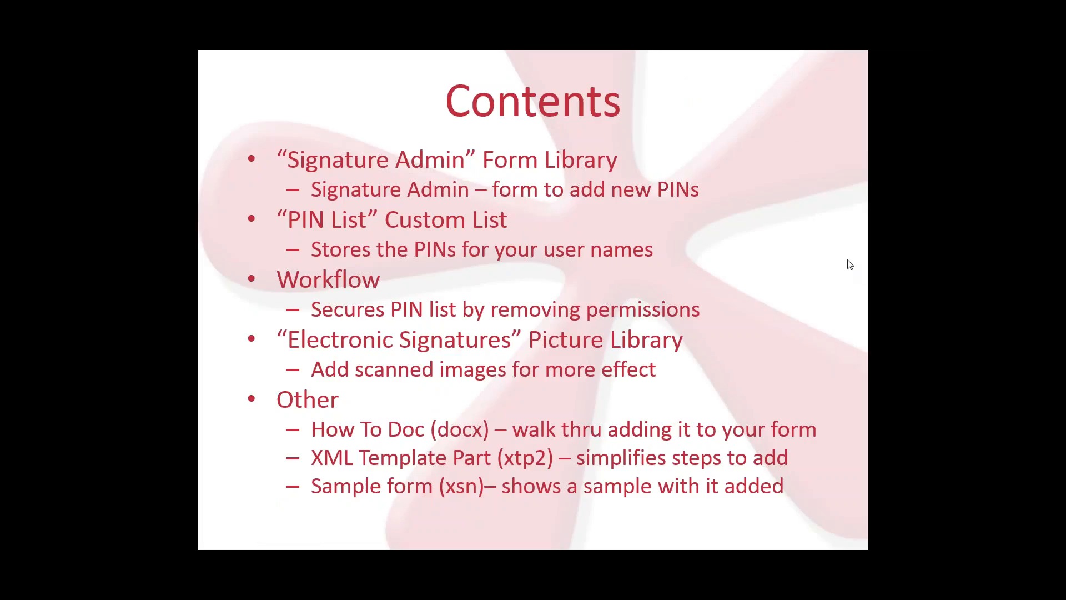
{"action": "key", "text": "ctrl+t"}
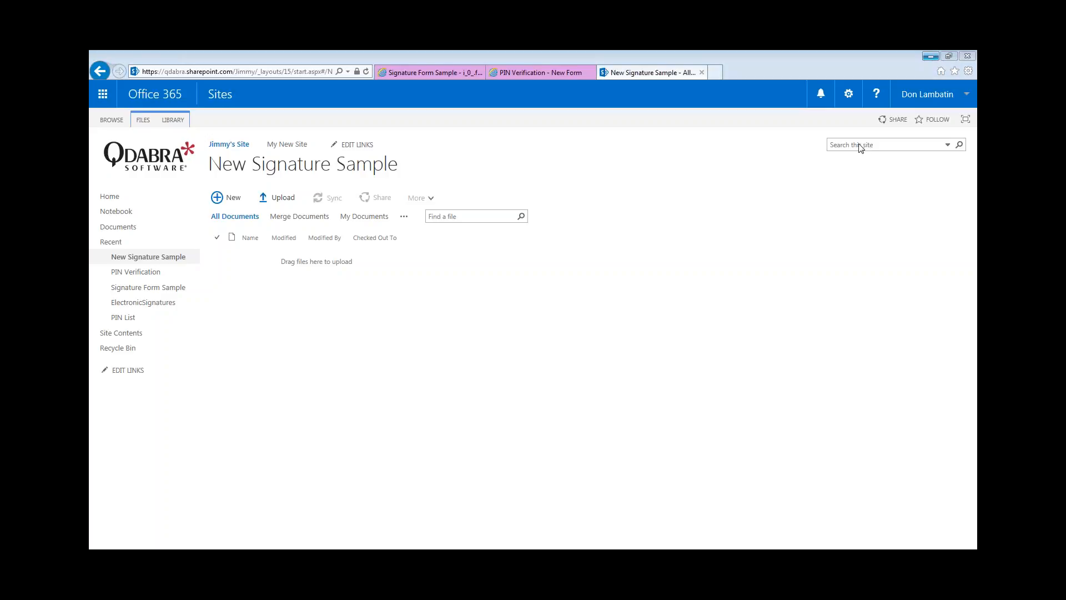
- Check the PIN List, then go via Site Contents to Signature Admin and start a new form
{"action": "left_click", "coordinate": [129, 317]}
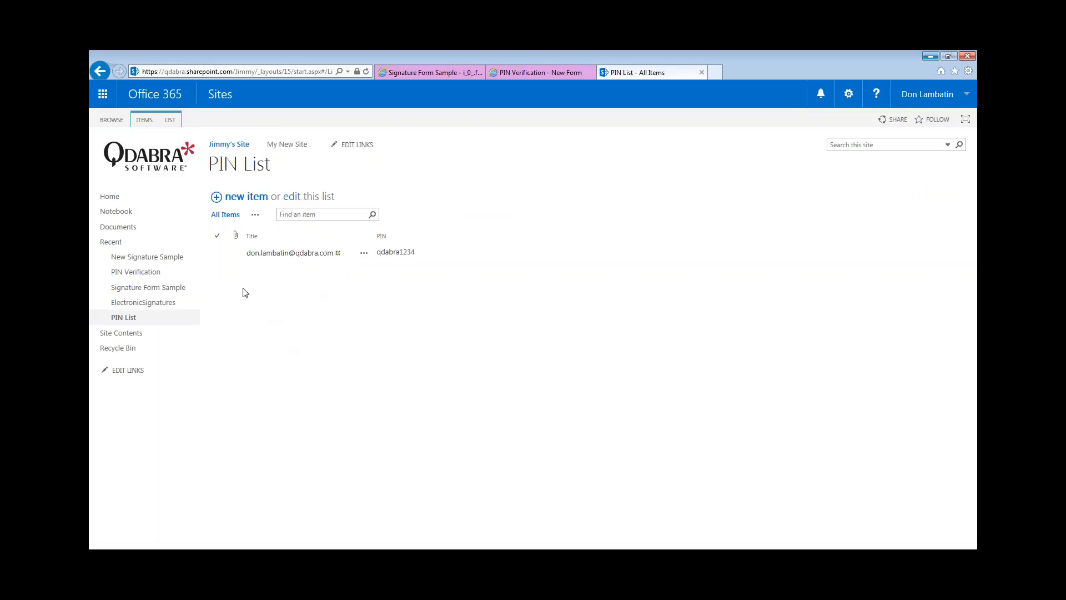
{"action": "left_click", "coordinate": [127, 339]}
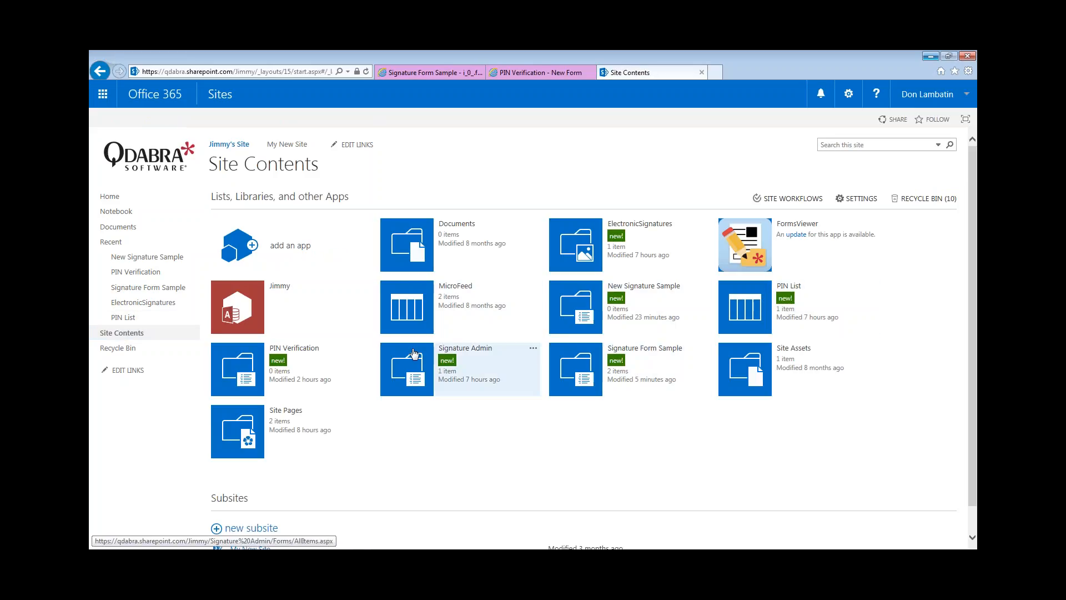
{"action": "left_click", "coordinate": [414, 354]}
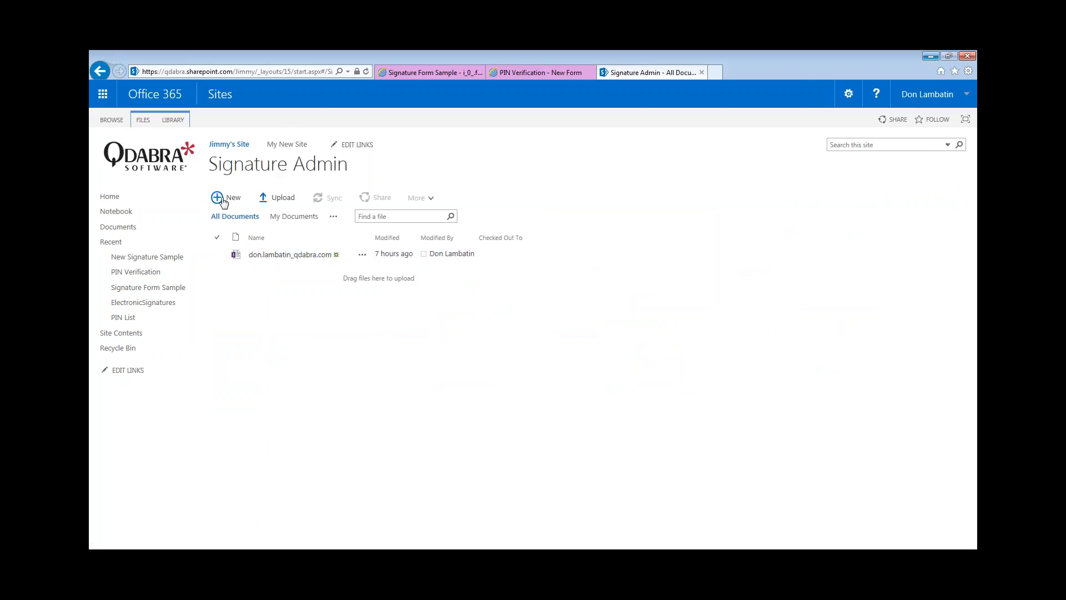
{"action": "left_click", "coordinate": [217, 199]}
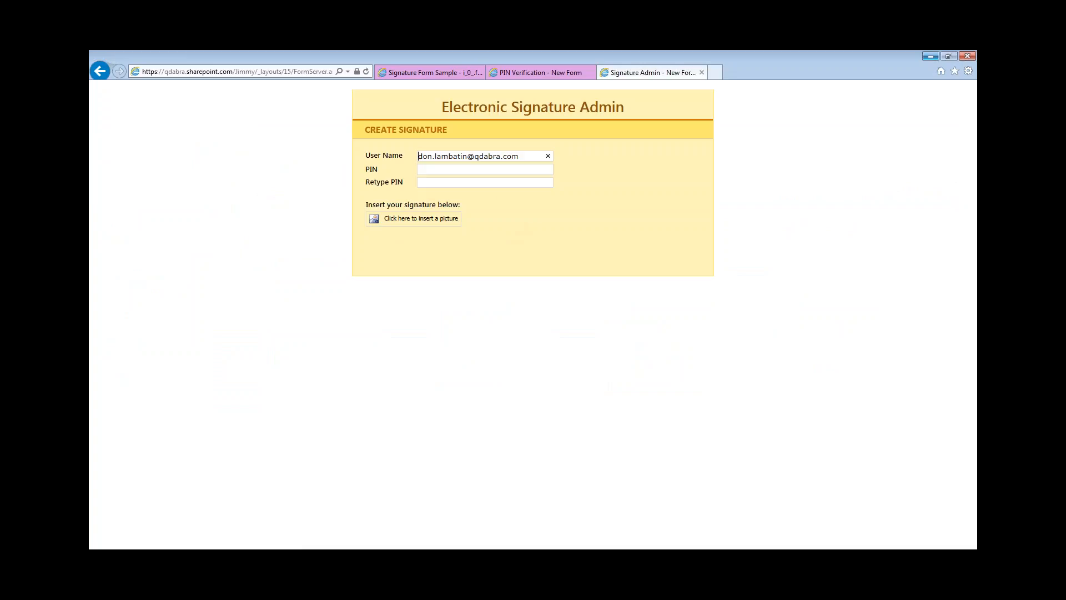
- Replace User Name with the new user's name and enter the same PIN in PIN and Retype PIN
{"action": "left_click_drag", "start_coordinate": [471, 156], "coordinate": [262, 152]}
{"action": "left_click", "coordinate": [480, 174]}
{"action": "type", "text": "qdabra1"}
{"action": "key", "text": "Tab"}
{"action": "type", "text": "qdabra1"}
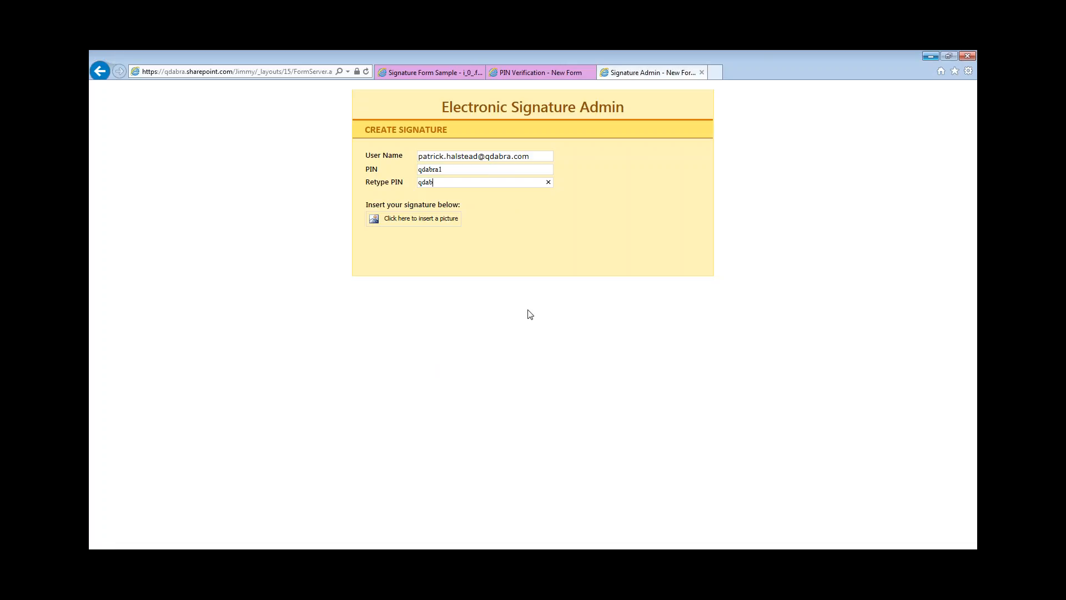
{"action": "left_click", "coordinate": [423, 220]}
- Attach the new user's signature PNG from the Desktop 'New' folder and submit it
{"action": "left_click", "coordinate": [626, 307]}
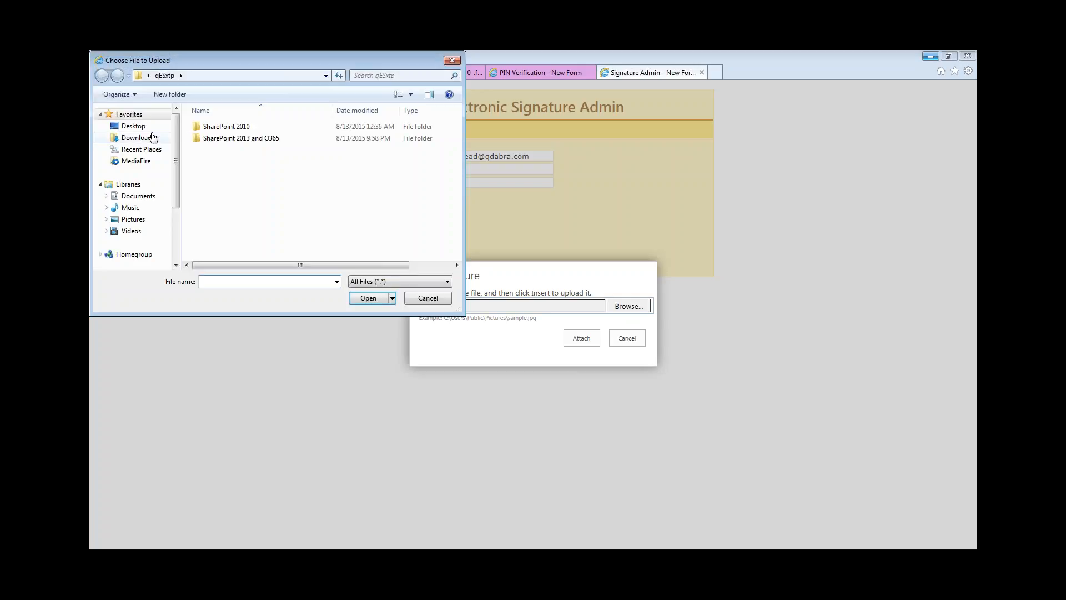
{"action": "left_click", "coordinate": [153, 127]}
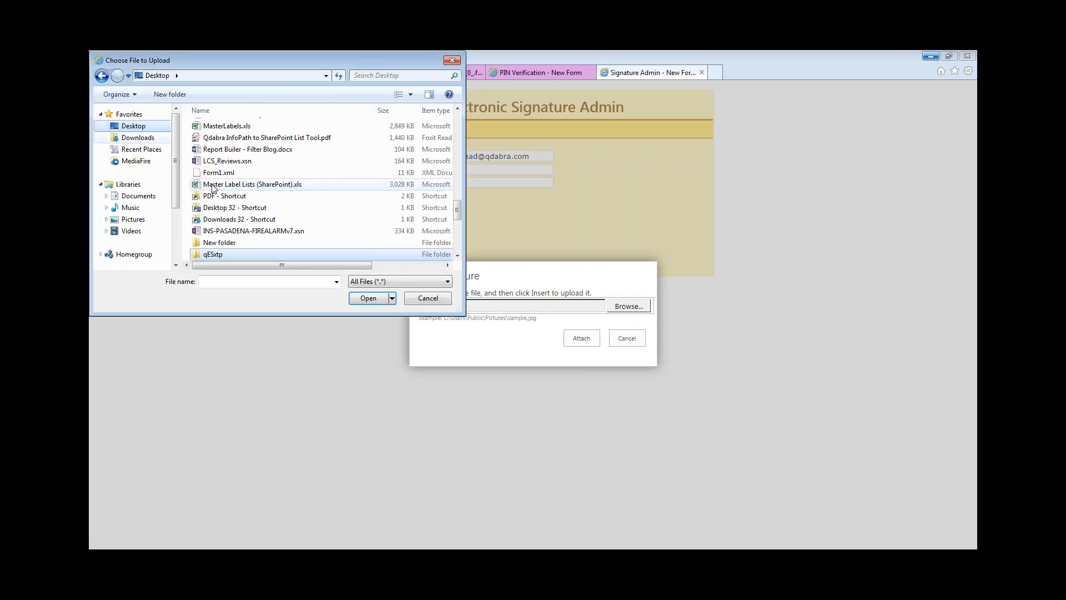
{"action": "left_click", "coordinate": [261, 244]}
{"action": "double_click", "coordinate": [258, 243]}
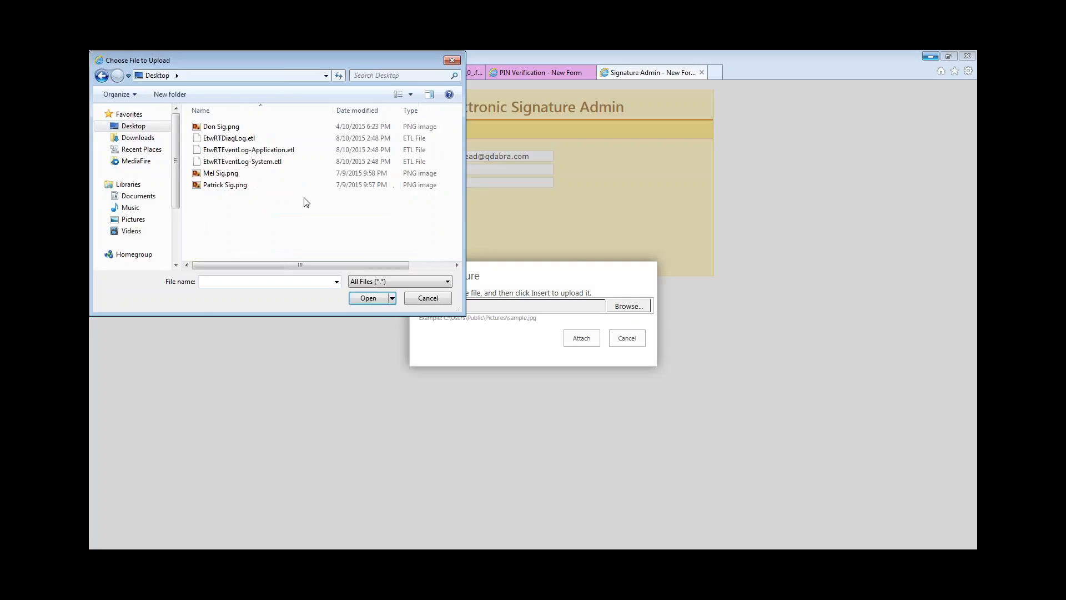
{"action": "double_click", "coordinate": [237, 184]}
{"action": "left_click", "coordinate": [579, 339]}
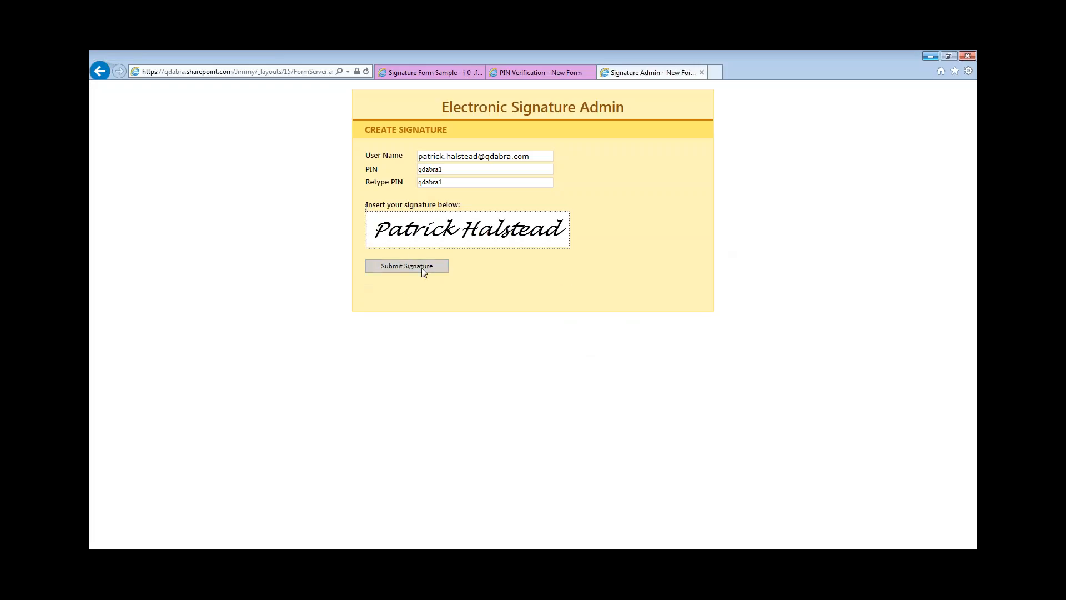
{"action": "left_click", "coordinate": [421, 268]}
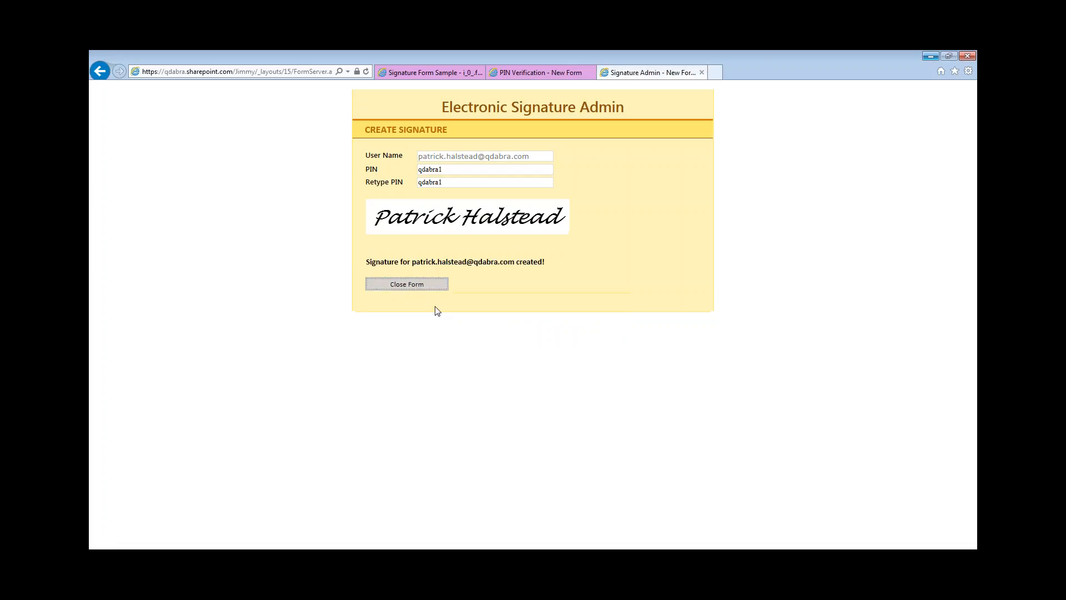
- Close the Signature Admin form and view the new signature image in the ElectronicSignatures library
{"action": "left_click", "coordinate": [400, 286]}
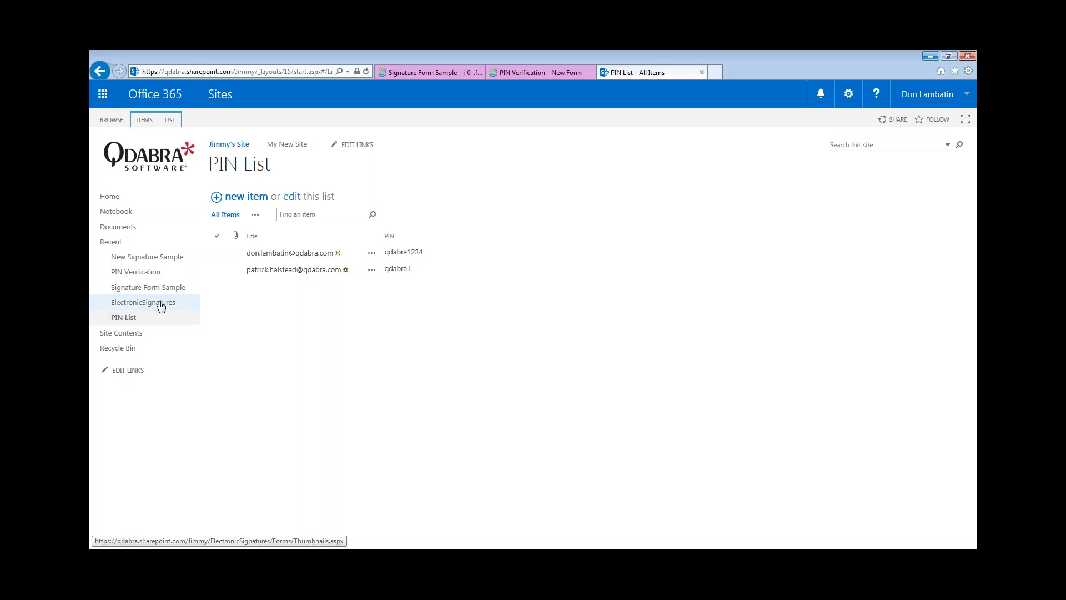
{"action": "left_click", "coordinate": [189, 302]}
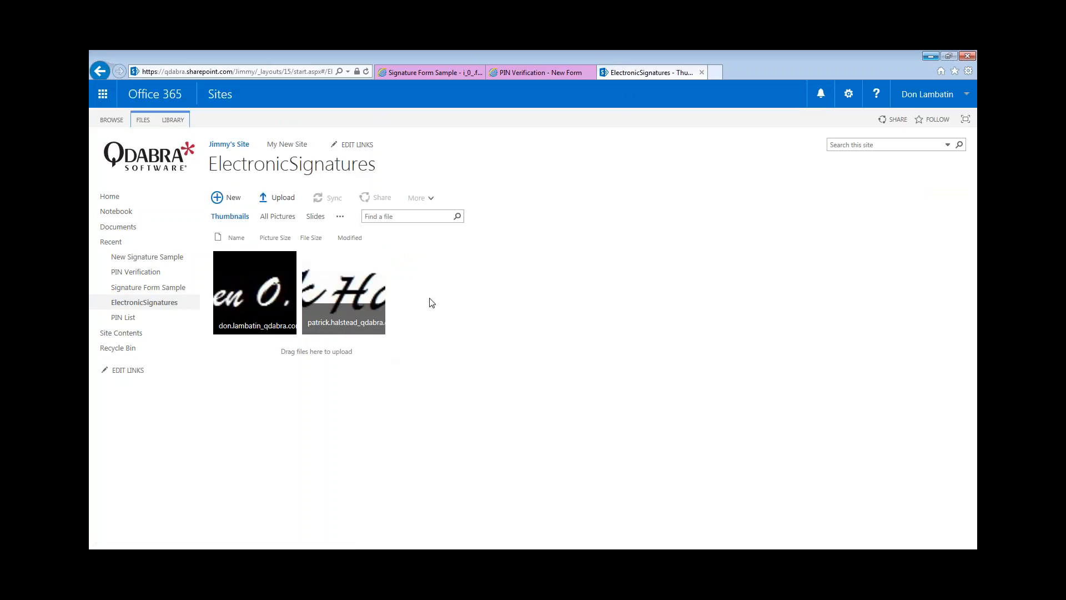
{"action": "left_click", "coordinate": [358, 286]}
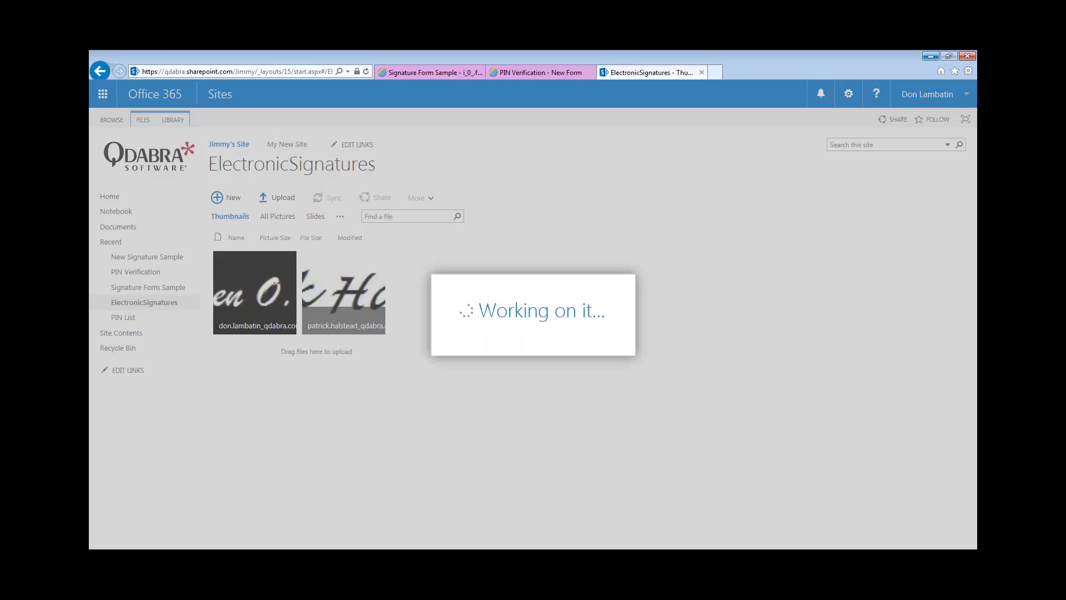
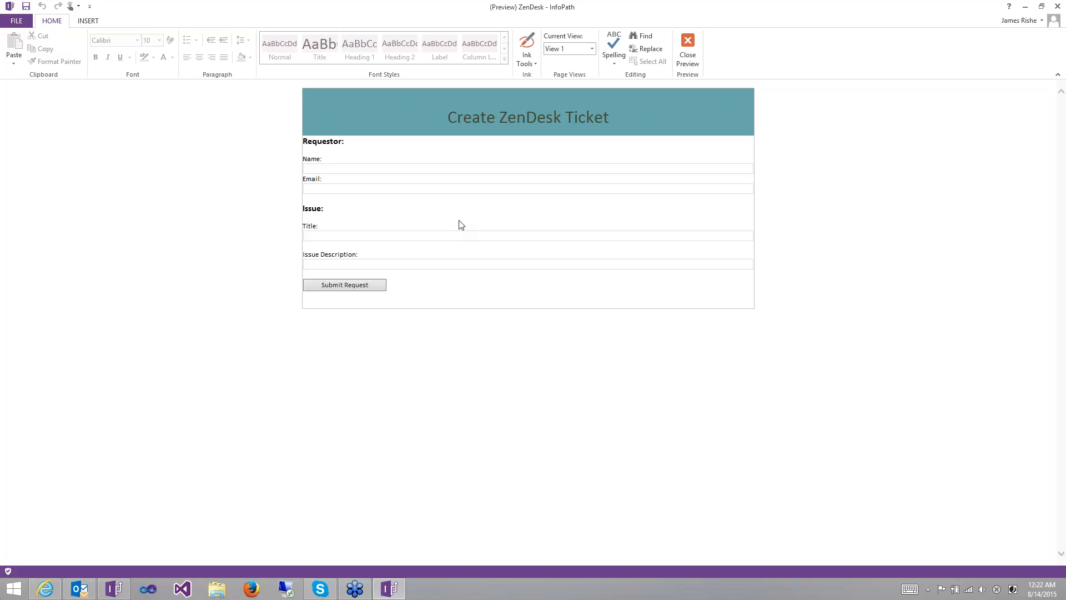
- Fill in the requester's name and suggested e-mail, and title the ticket 'Password Reset'
{"action": "left_click", "coordinate": [448, 170]}
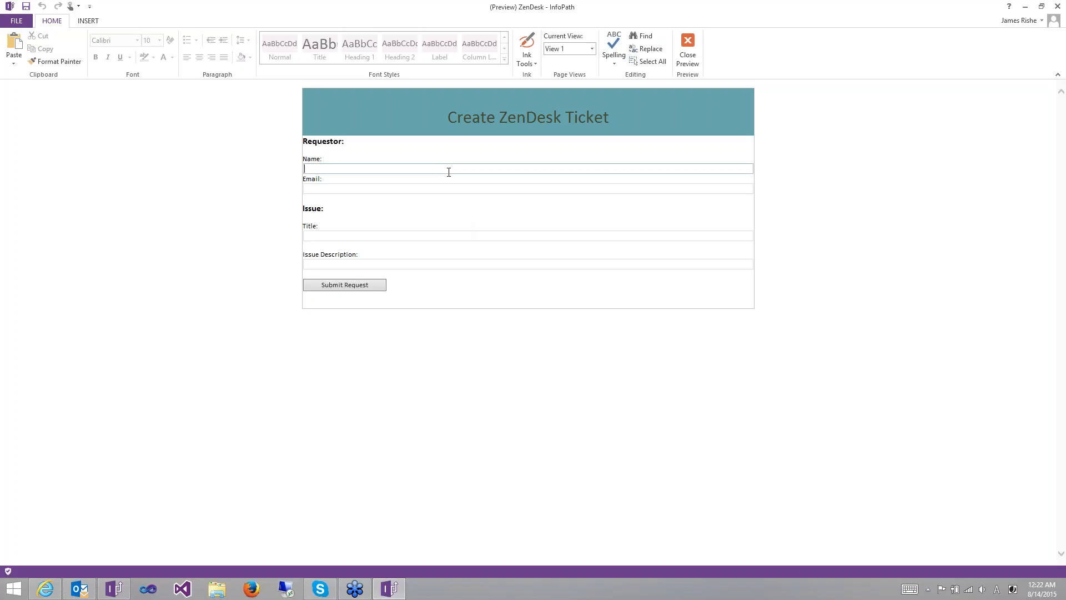
{"action": "key", "text": "Tab"}
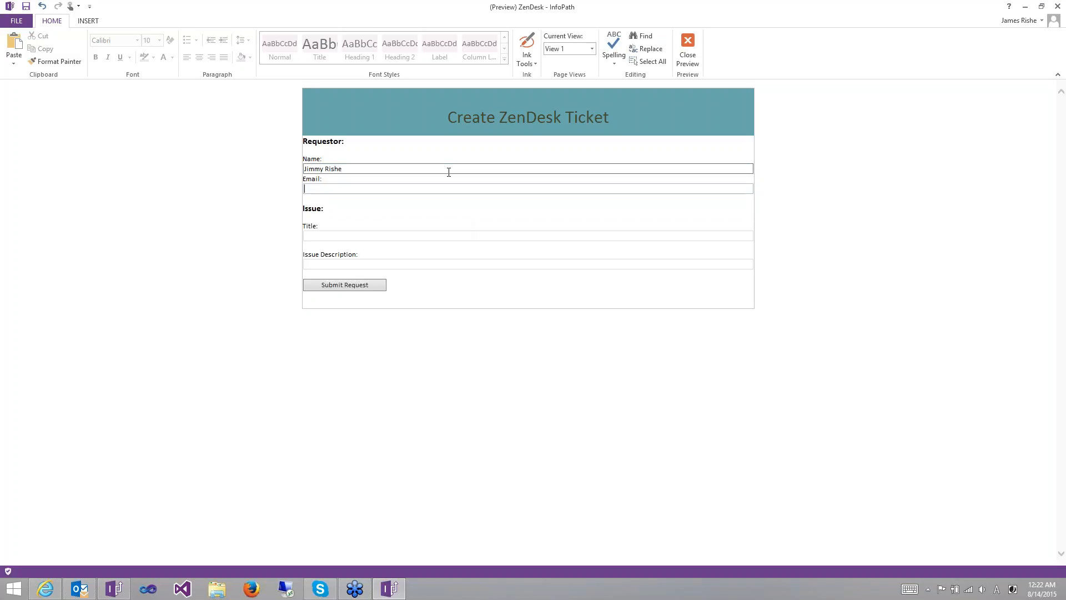
{"action": "key", "text": "Tab"}
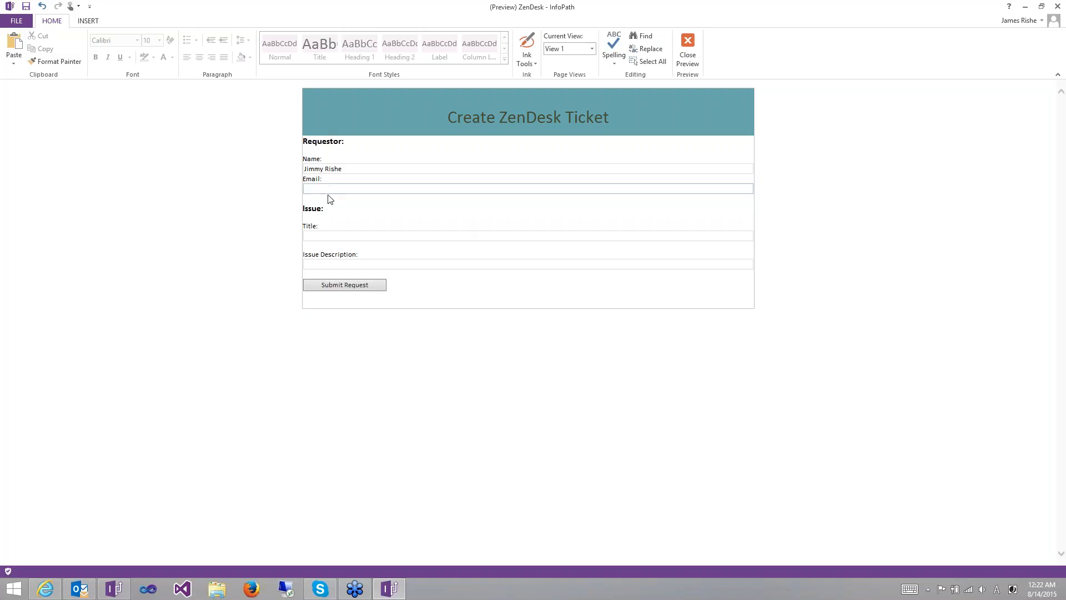
{"action": "type", "text": "j"}
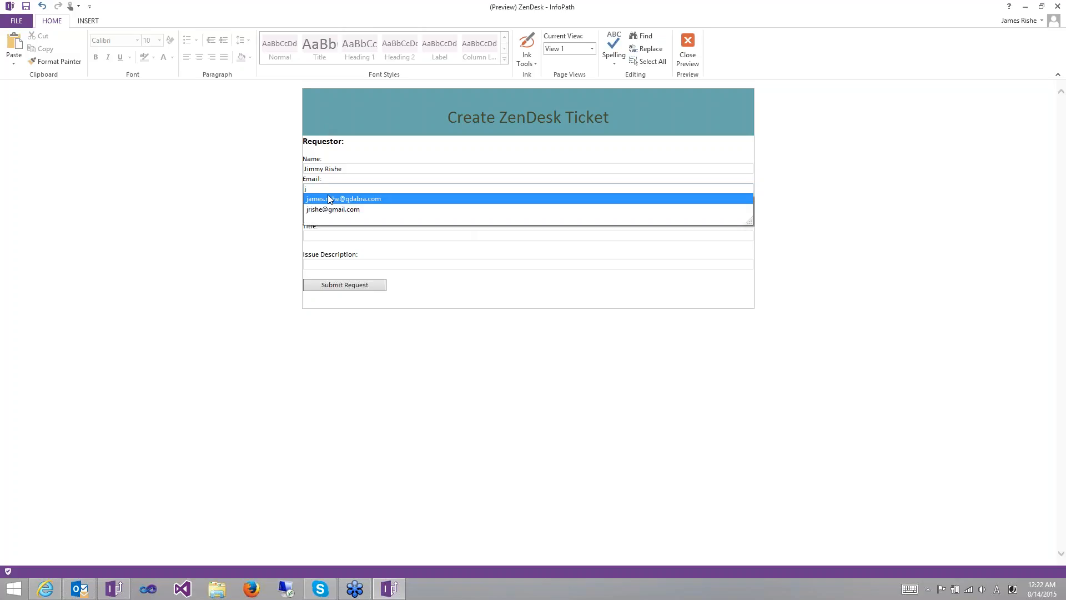
{"action": "left_click", "coordinate": [353, 199]}
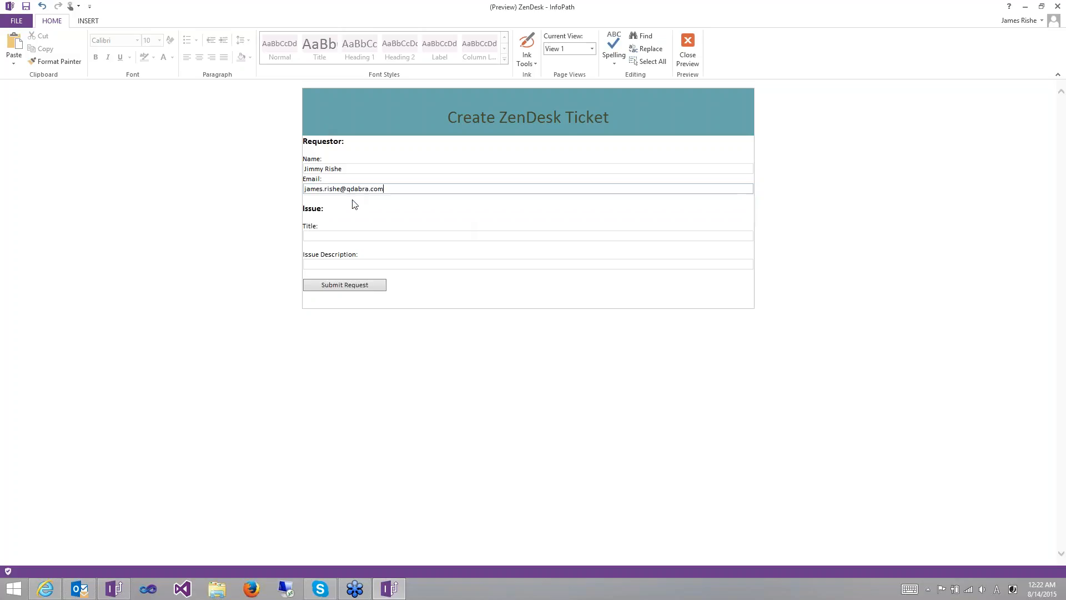
{"action": "left_click", "coordinate": [345, 237]}
{"action": "type", "text": "Pa"}
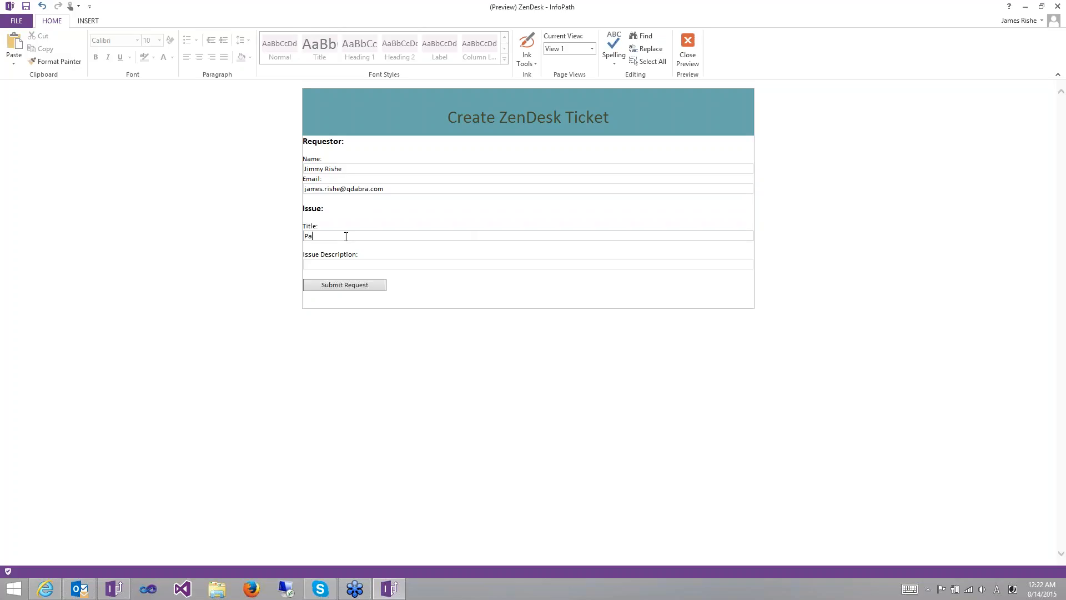
{"action": "type", "text": "ssword Reset"}
- Describe the issue as 'Hello, I've forgotten my password. Could you please reset it' and submit the request
{"action": "key", "text": "Tab"}
{"action": "type", "text": "Hello,"}
{"action": "key", "text": "Return"}
{"action": "key", "text": "Return"}
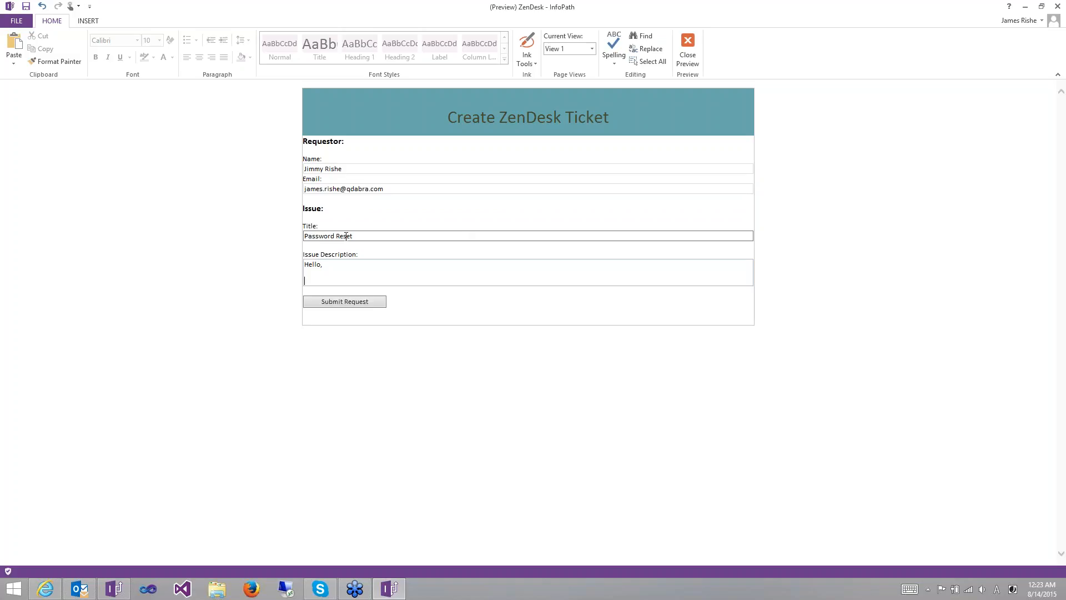
{"action": "type", "text": "I'ver"}
{"action": "key", "text": "BackSpace"}
{"action": "type", "text": "forgotten my passwro"}
{"action": "key", "text": "BackSpace"}
{"action": "type", "text": "ord. Could you pleaser reset it?"}
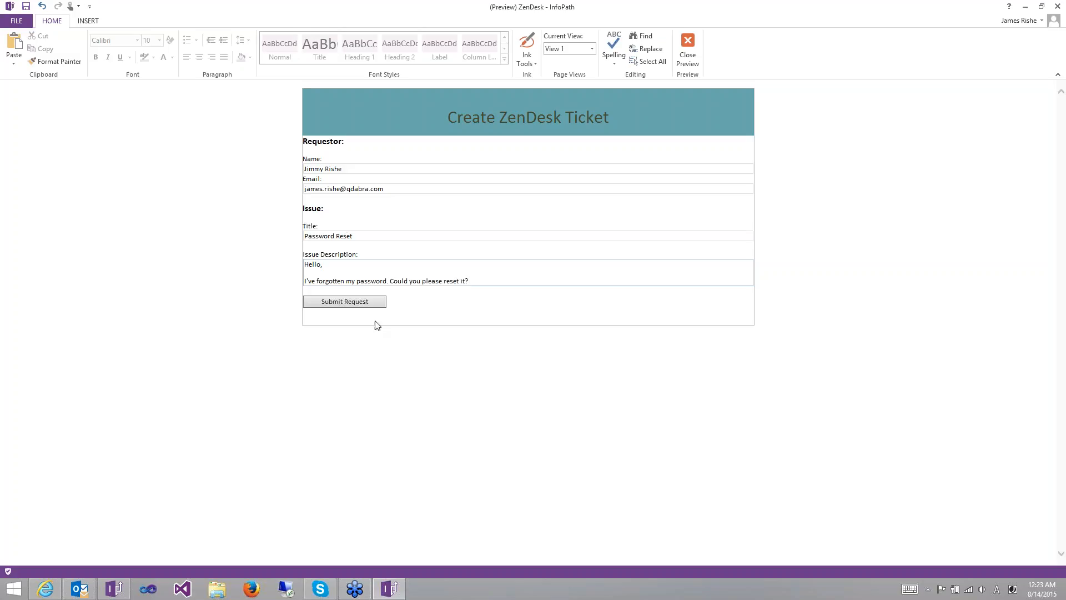
{"action": "left_click", "coordinate": [359, 306]}
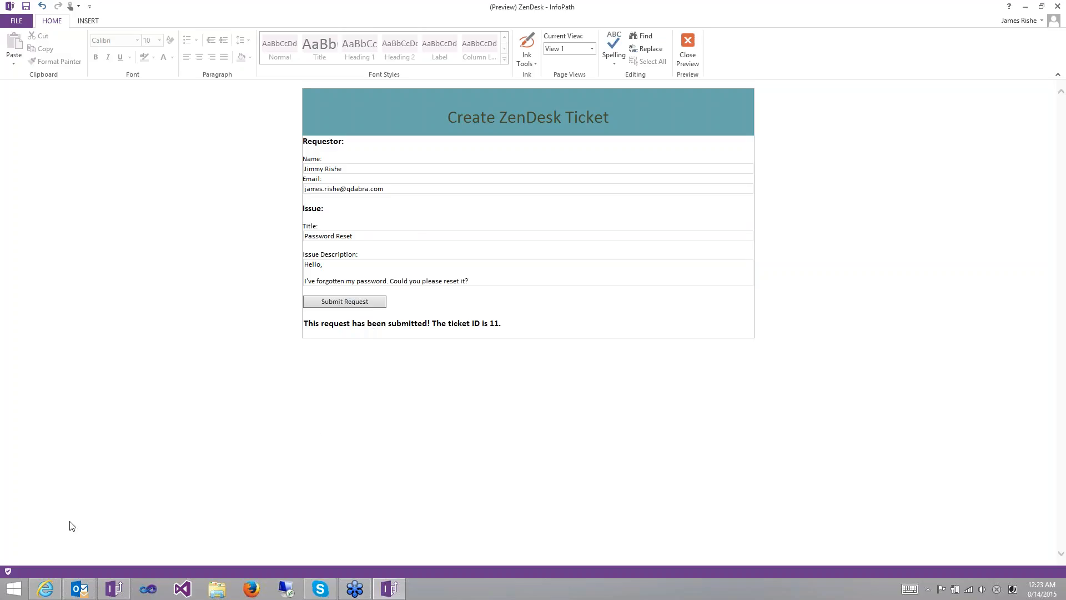
- In Zendesk, open the new Password Reset ticket from the Your unsolved tickets view
{"action": "mouse_move", "coordinate": [53, 589]}
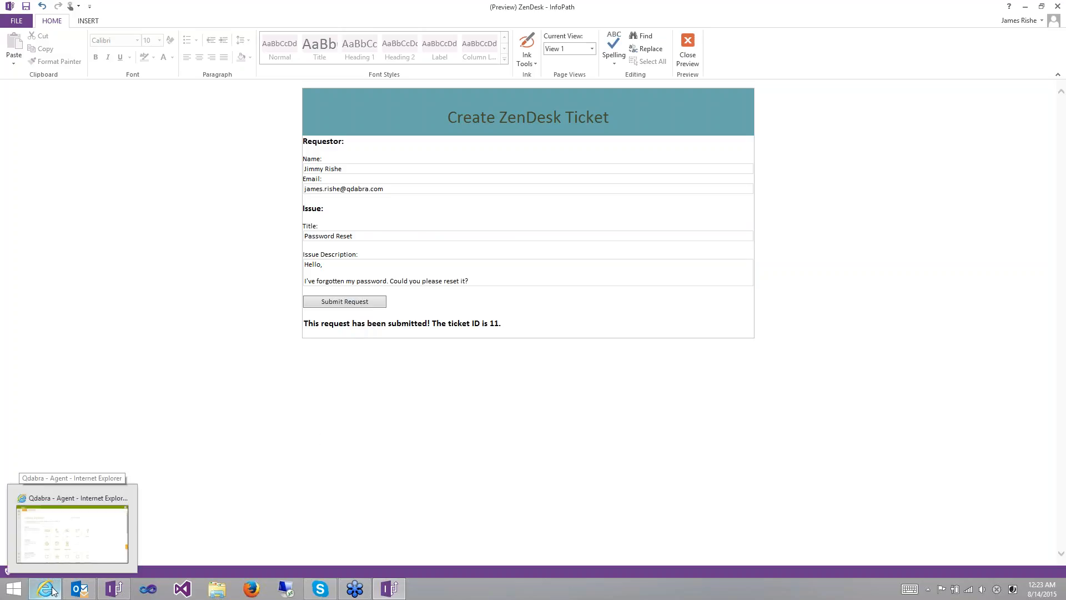
{"action": "left_click", "coordinate": [53, 588]}
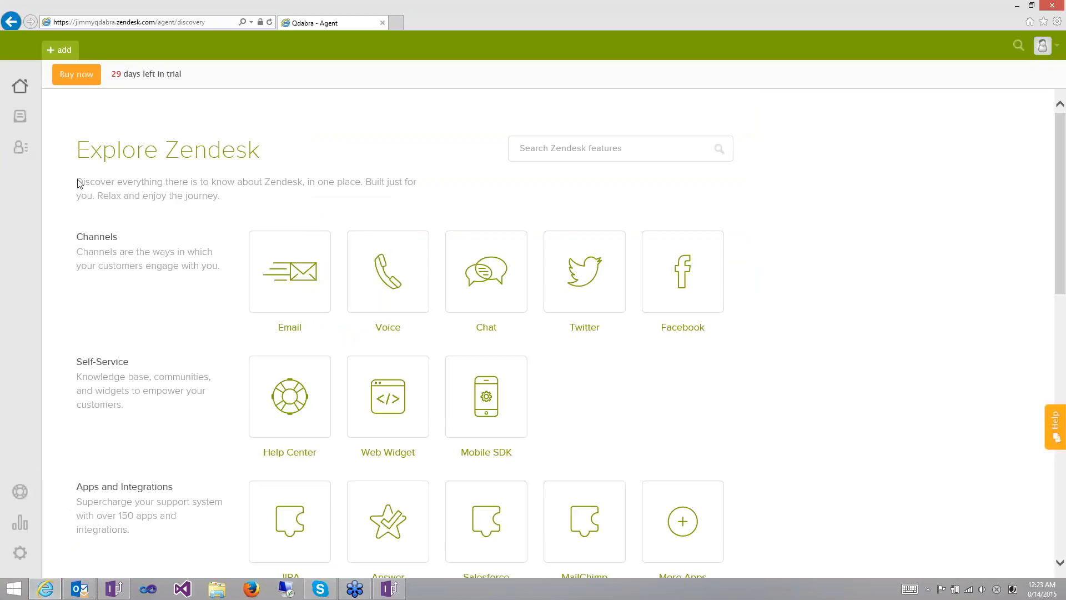
{"action": "left_click", "coordinate": [22, 122]}
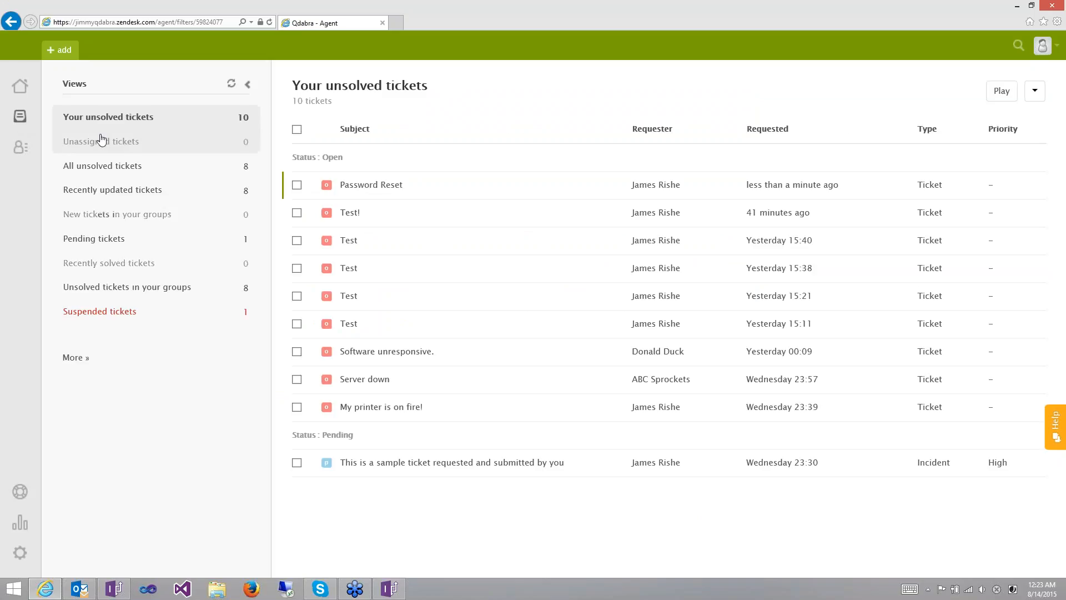
{"action": "mouse_move", "coordinate": [368, 189]}
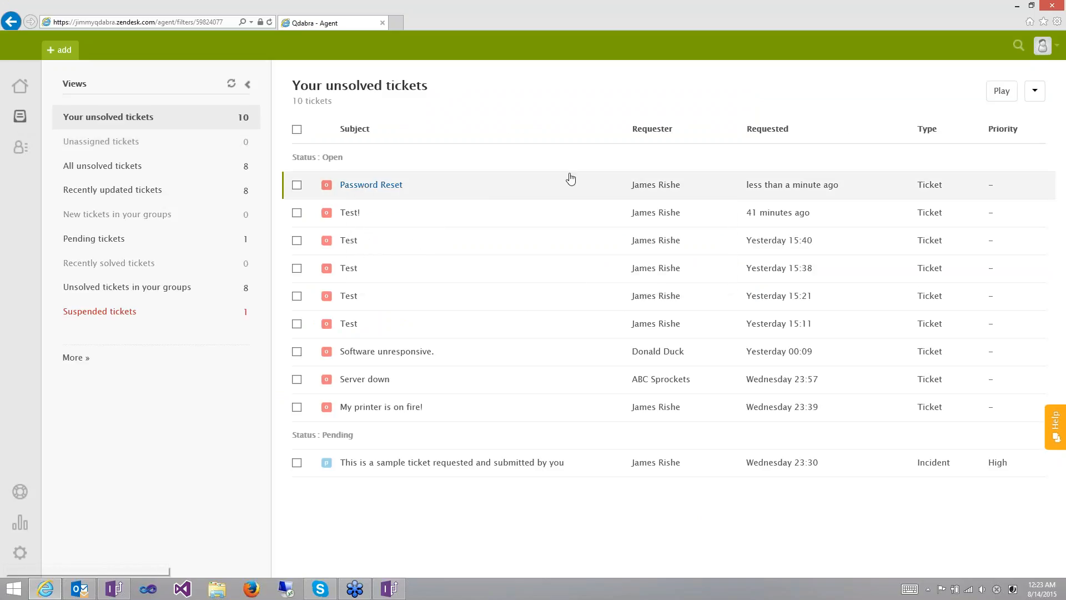
{"action": "left_click", "coordinate": [394, 185]}
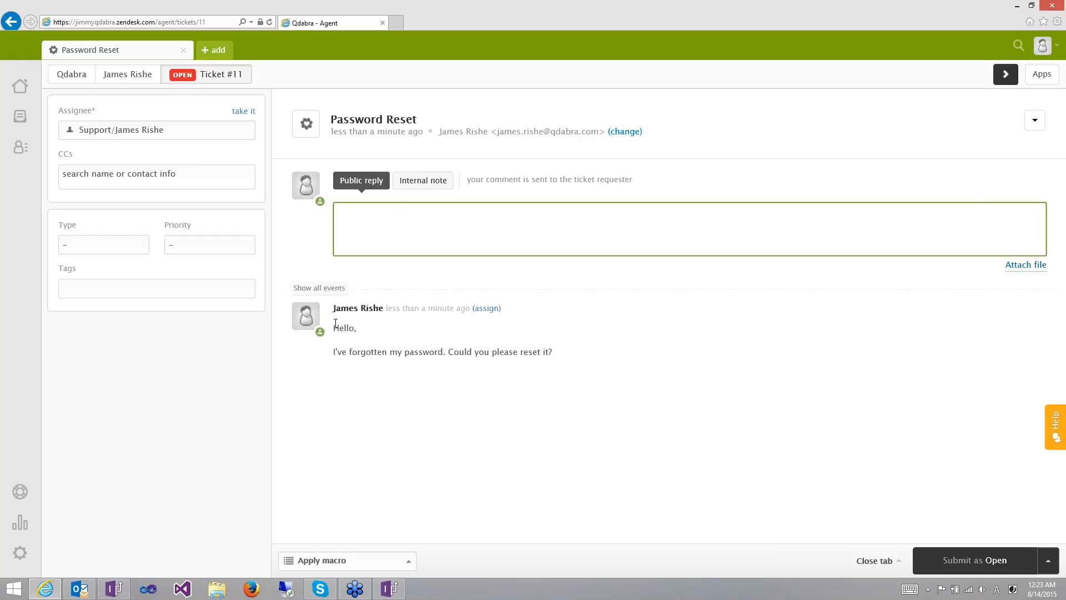
- Highlight the requester's password-reset message in ticket #11, then return to InfoPath Designer
{"action": "left_click_drag", "start_coordinate": [336, 324], "coordinate": [557, 382]}
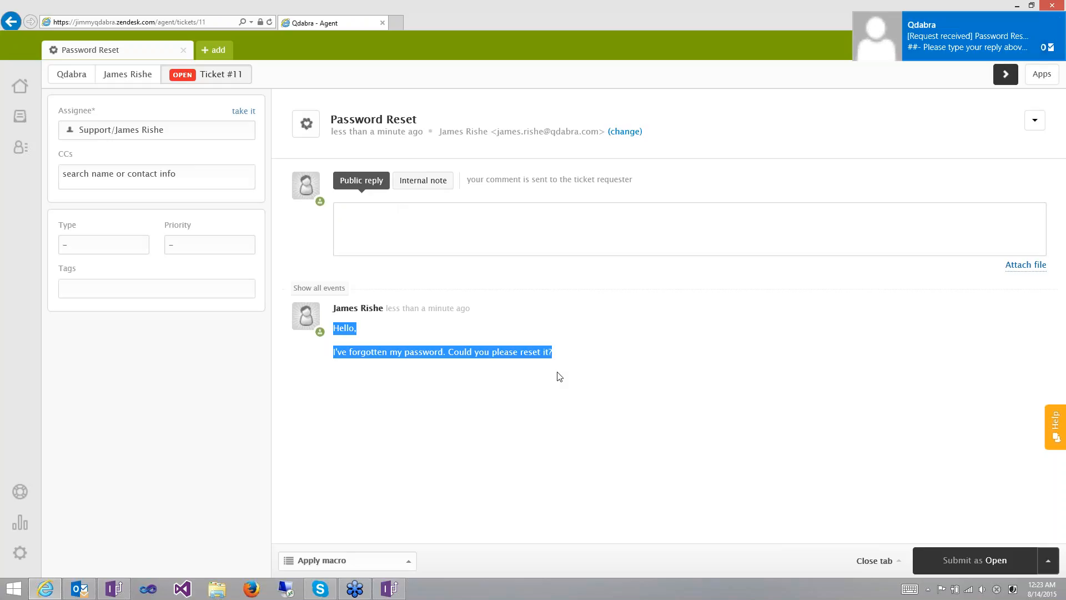
{"action": "left_click", "coordinate": [589, 432]}
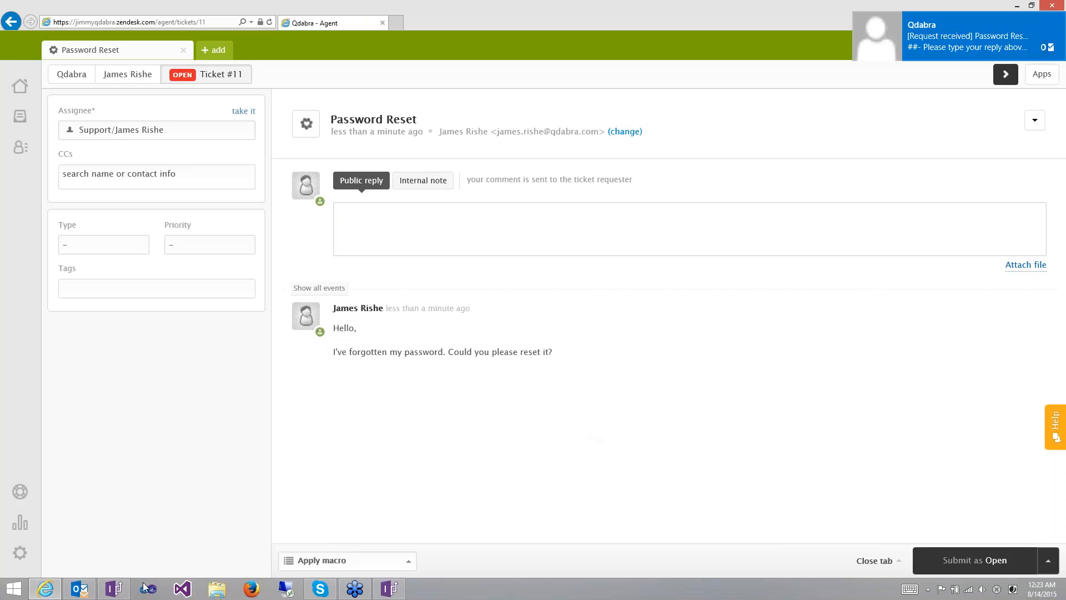
{"action": "left_click", "coordinate": [105, 593]}
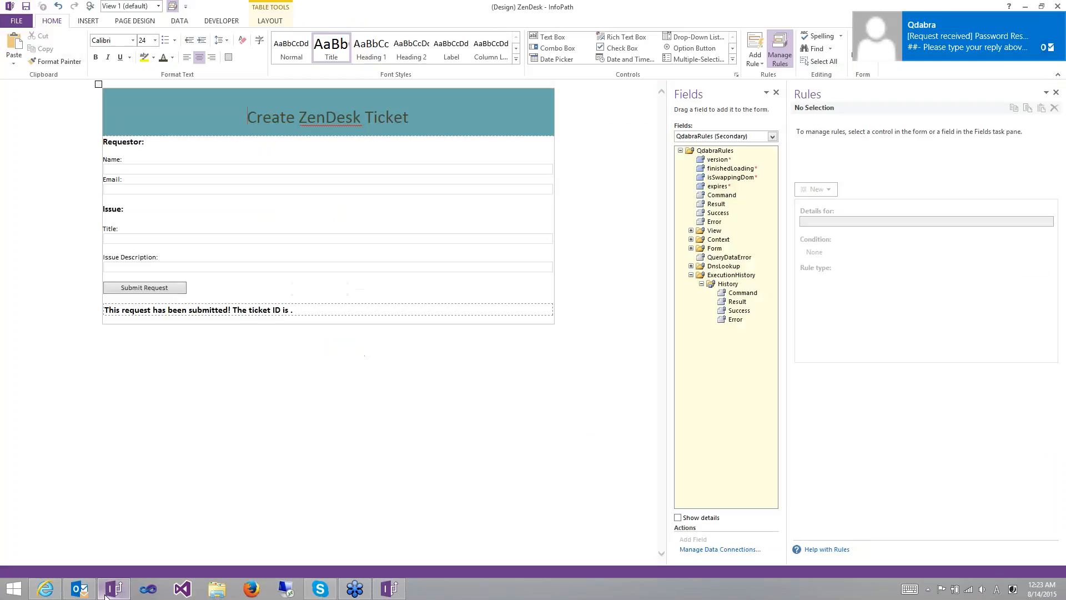
- Show the ZenDesk (Secondary) fields and expand TicketRequest > ticket with its comment and requester groups
{"action": "left_click", "coordinate": [686, 142]}
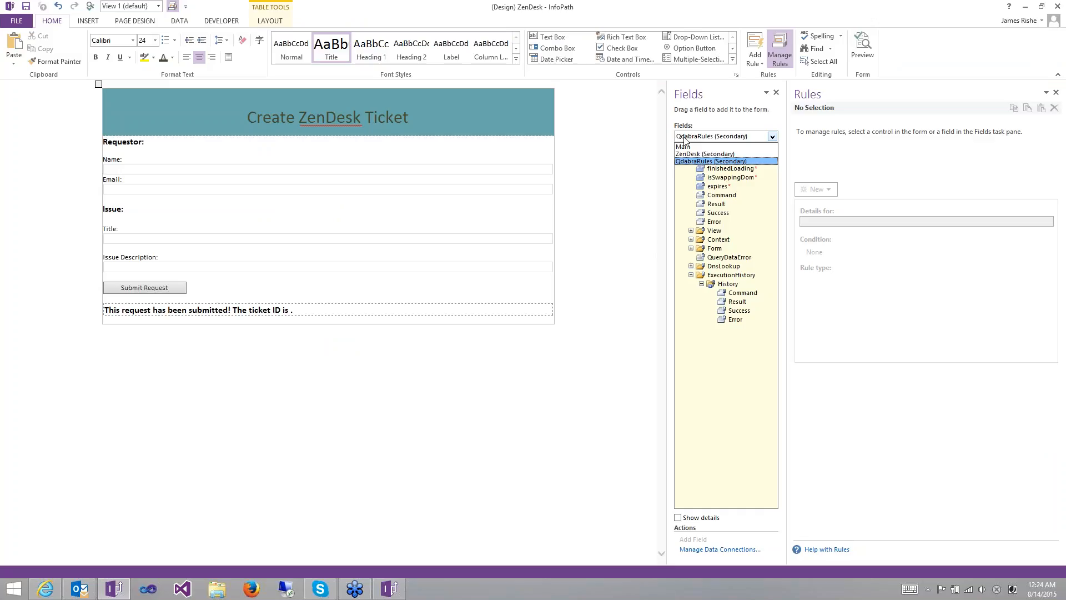
{"action": "left_click", "coordinate": [698, 154]}
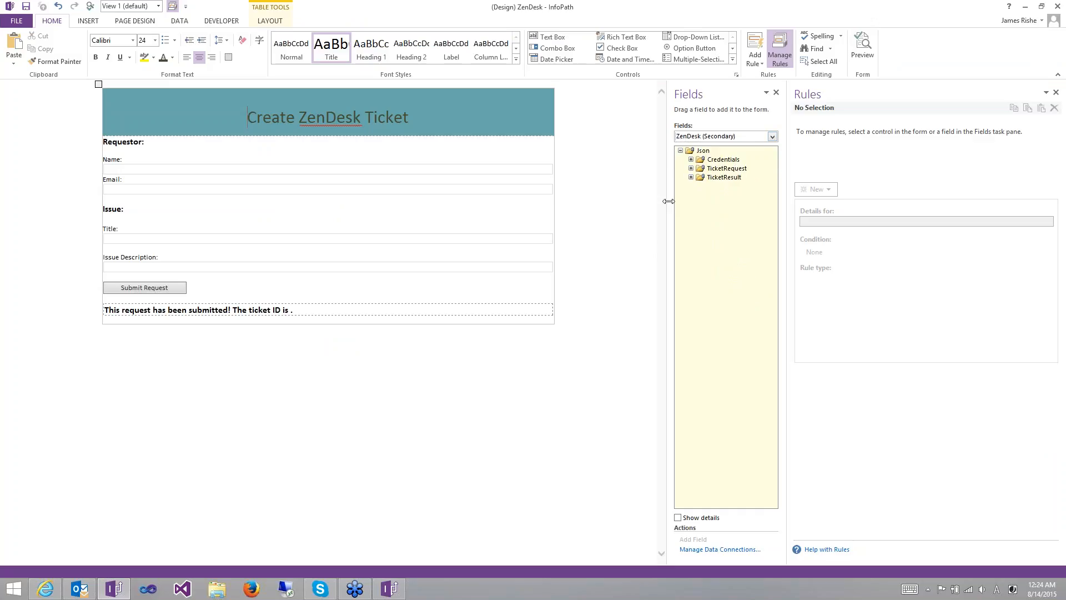
{"action": "left_click_drag", "start_coordinate": [667, 204], "coordinate": [582, 203]}
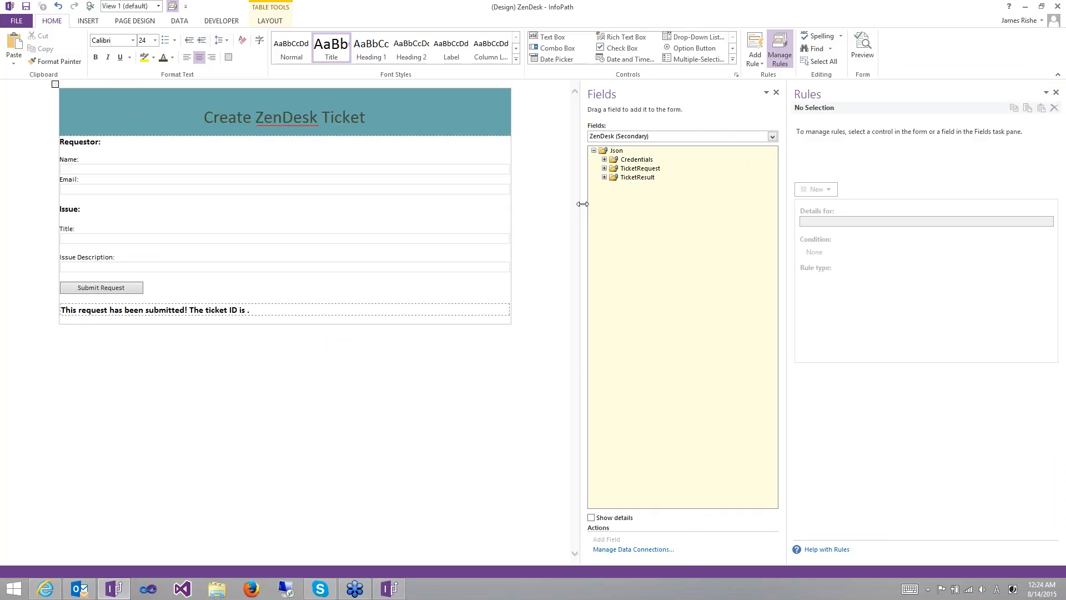
{"action": "left_click", "coordinate": [604, 168]}
{"action": "left_click", "coordinate": [614, 187]}
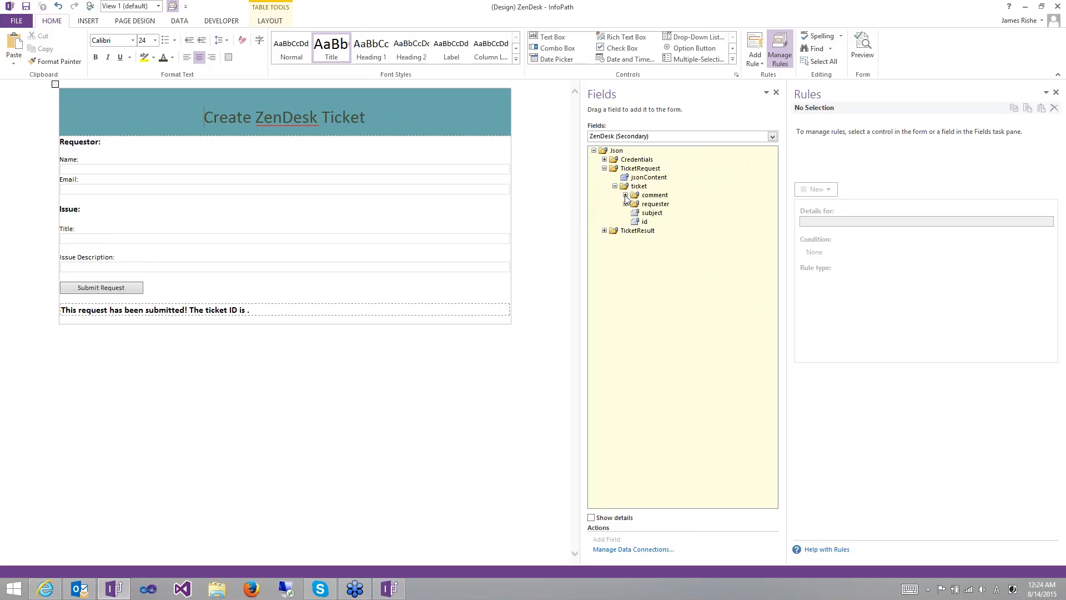
{"action": "left_click", "coordinate": [626, 195]}
{"action": "left_click", "coordinate": [626, 213]}
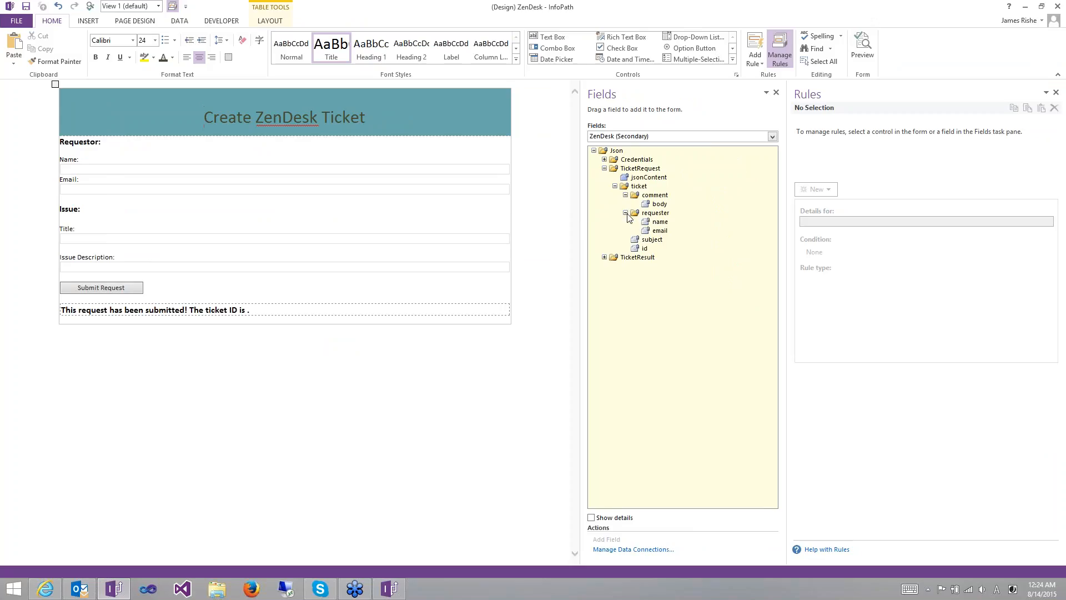
{"action": "left_click", "coordinate": [631, 188]}
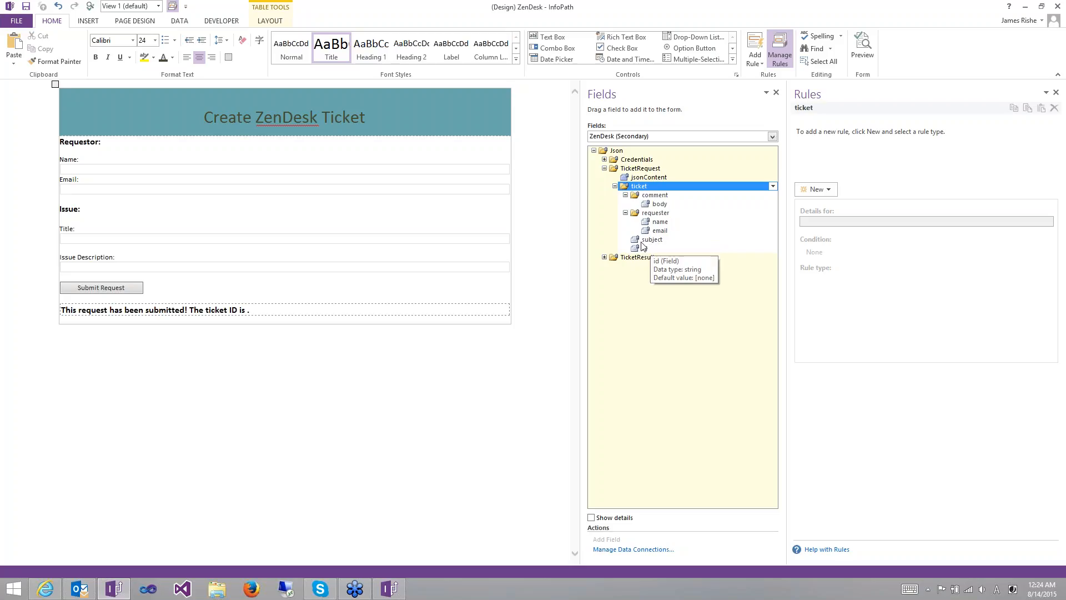
- Display the Submit Request rule 'Convert to Json and back' with its XmlToJson, MakeRequest and JsonToXml actions
{"action": "left_click", "coordinate": [115, 290]}
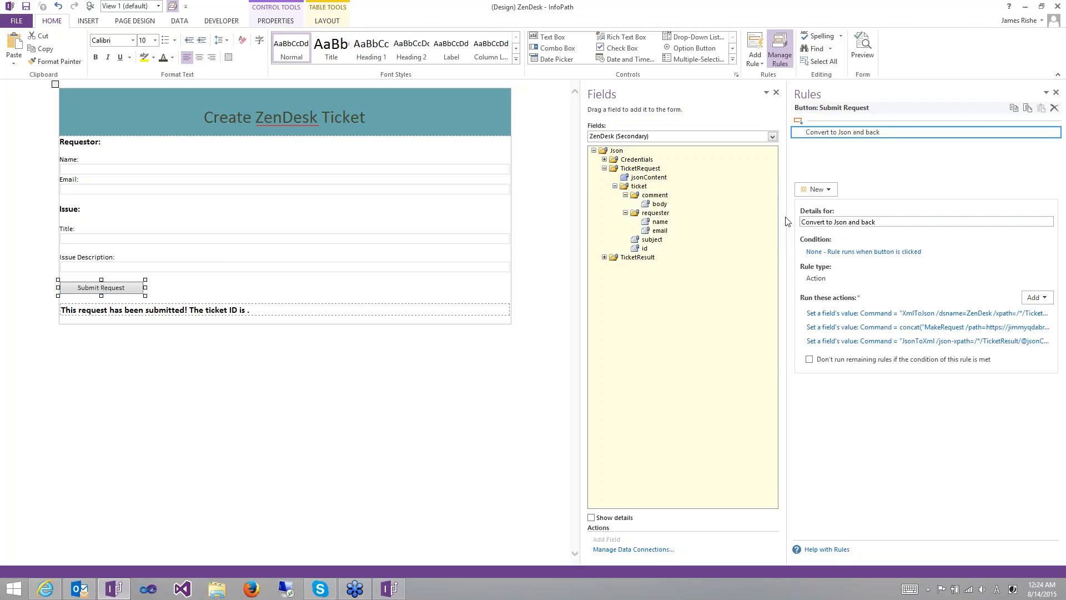
{"action": "left_click_drag", "start_coordinate": [789, 217], "coordinate": [637, 235]}
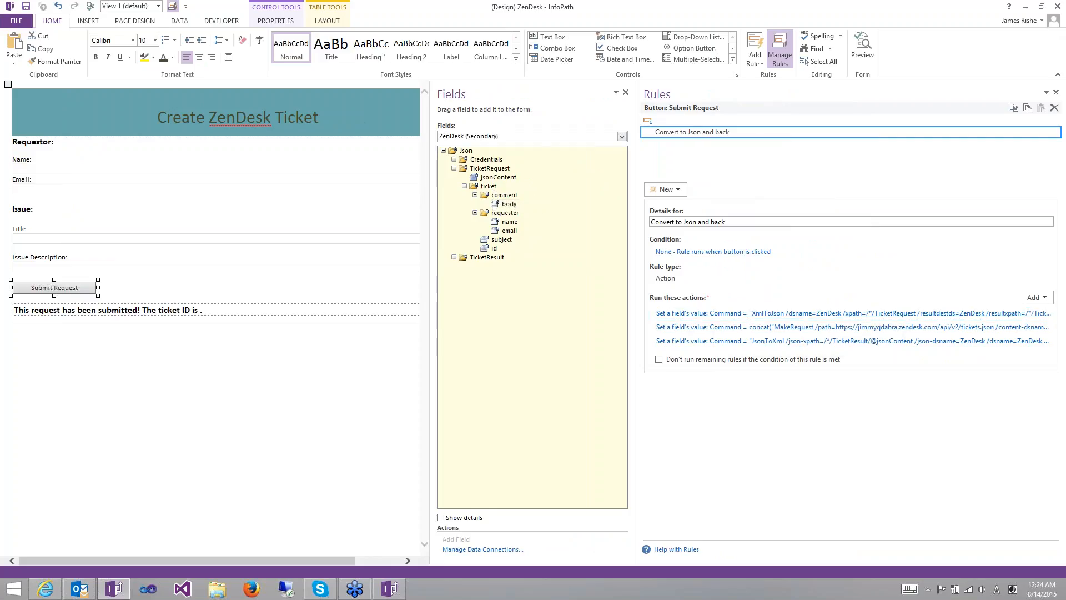
{"action": "left_click", "coordinate": [496, 177]}
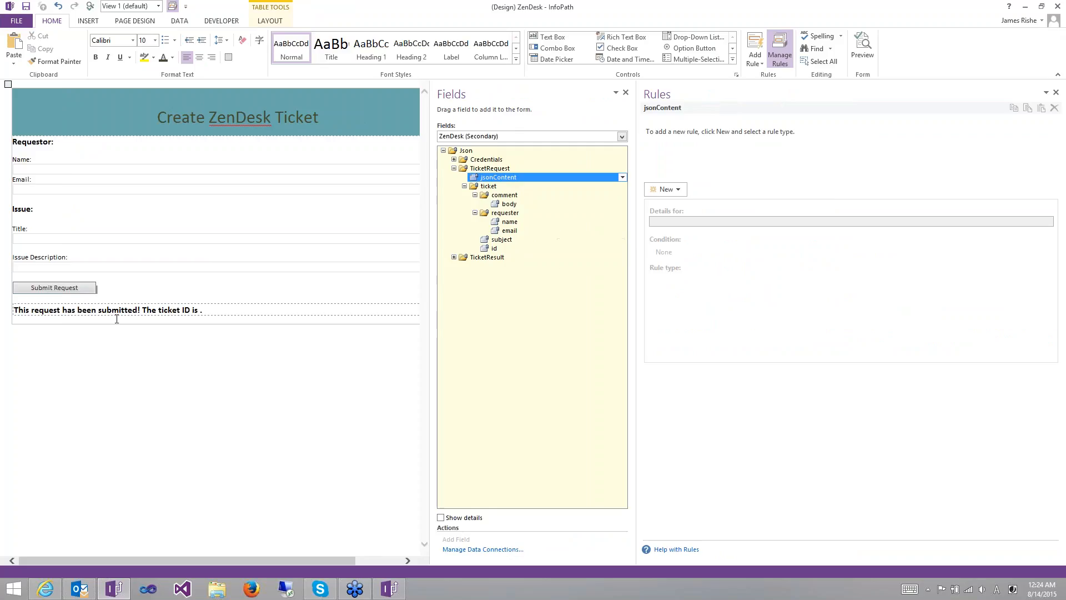
{"action": "left_click", "coordinate": [71, 290]}
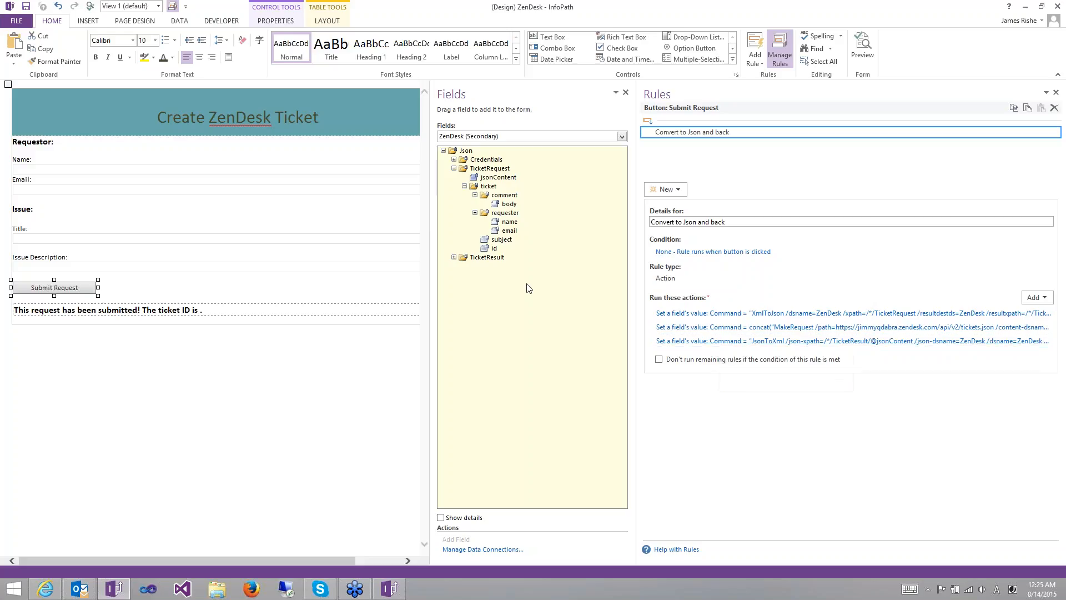
- Expand TicketResult > ticket with requester and comment, select the returned id, then advance the slideshow
{"action": "left_click", "coordinate": [455, 258]}
{"action": "left_click", "coordinate": [464, 275]}
{"action": "left_click", "coordinate": [475, 293]}
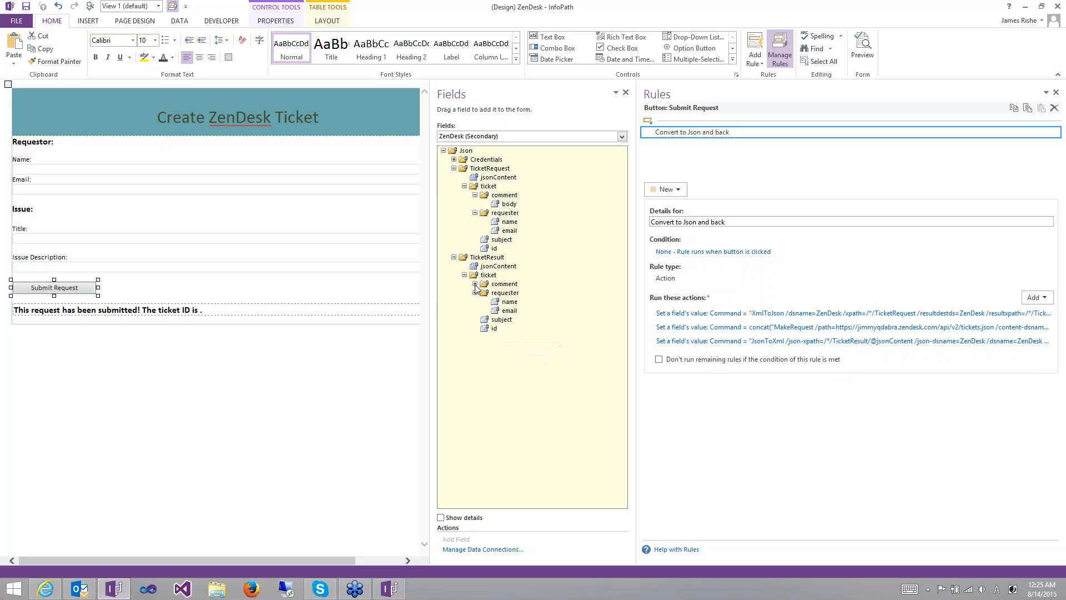
{"action": "left_click", "coordinate": [475, 283]}
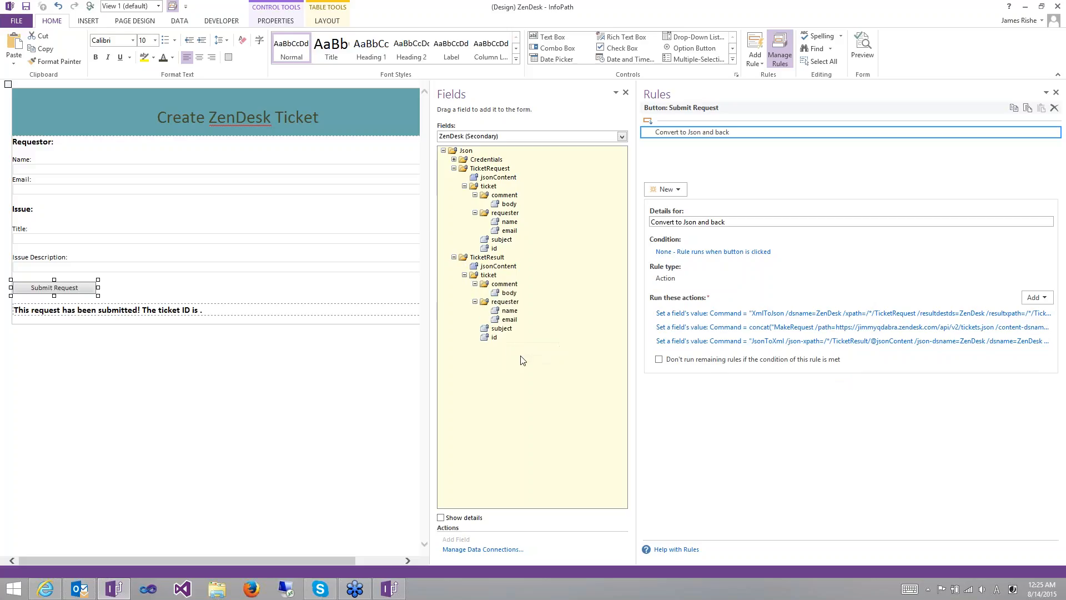
{"action": "left_click", "coordinate": [496, 338]}
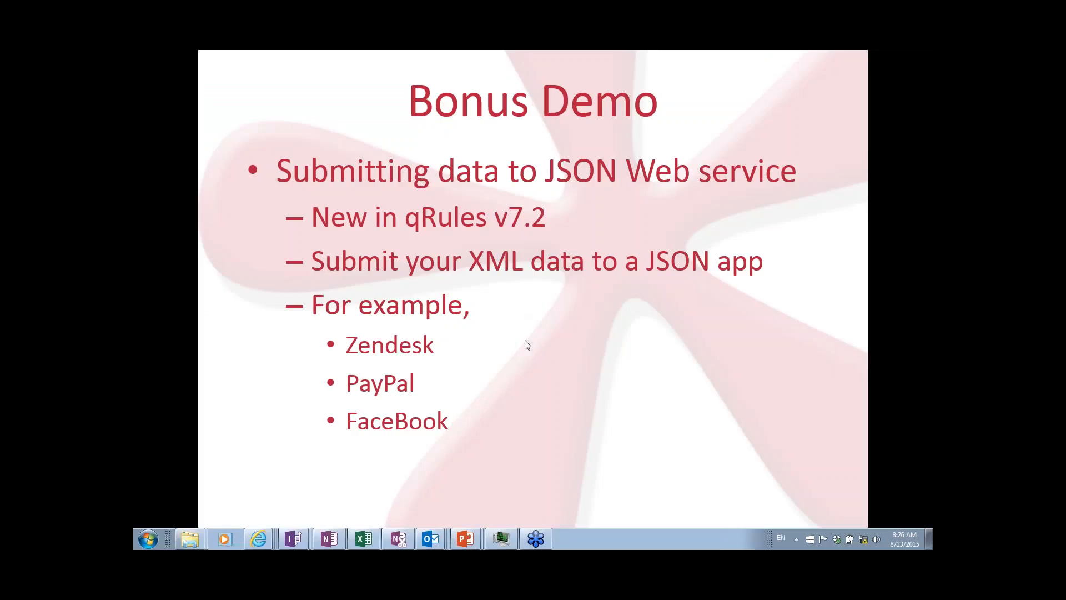
{"action": "left_click", "coordinate": [557, 346]}
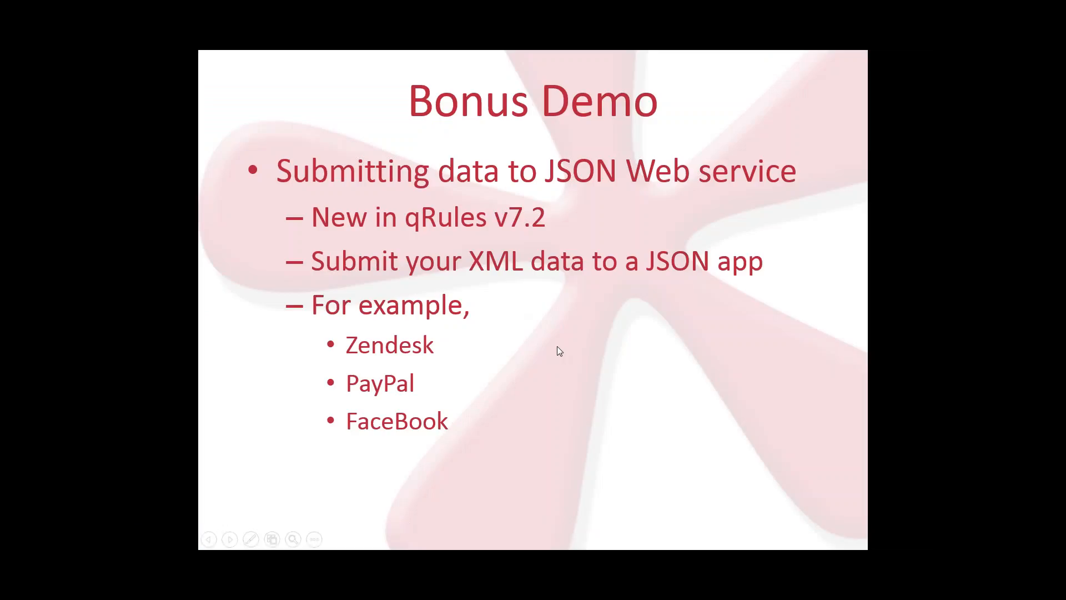
{"action": "left_click", "coordinate": [557, 347]}
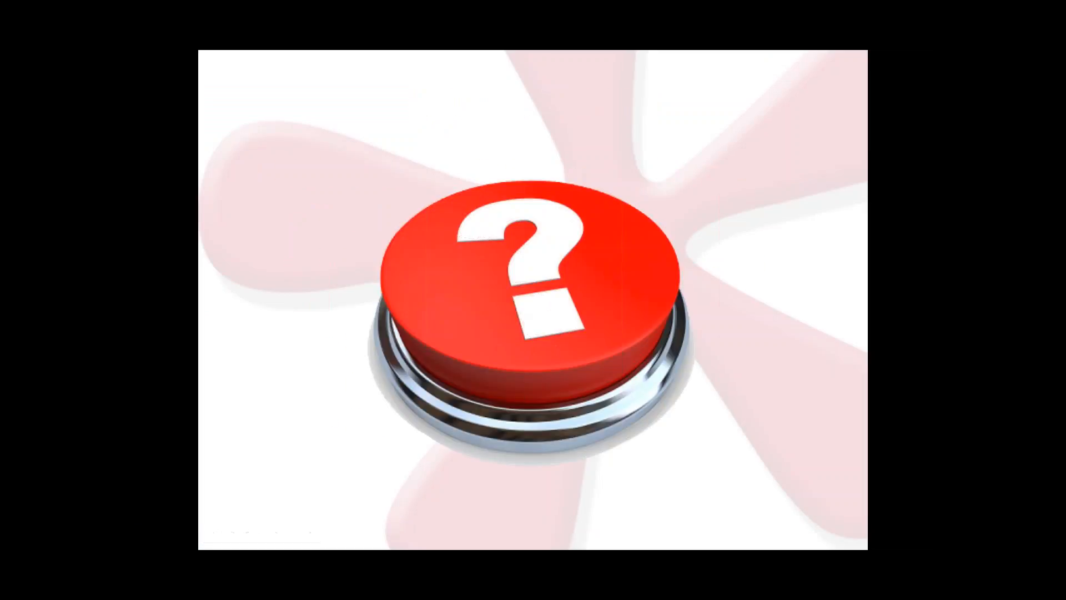